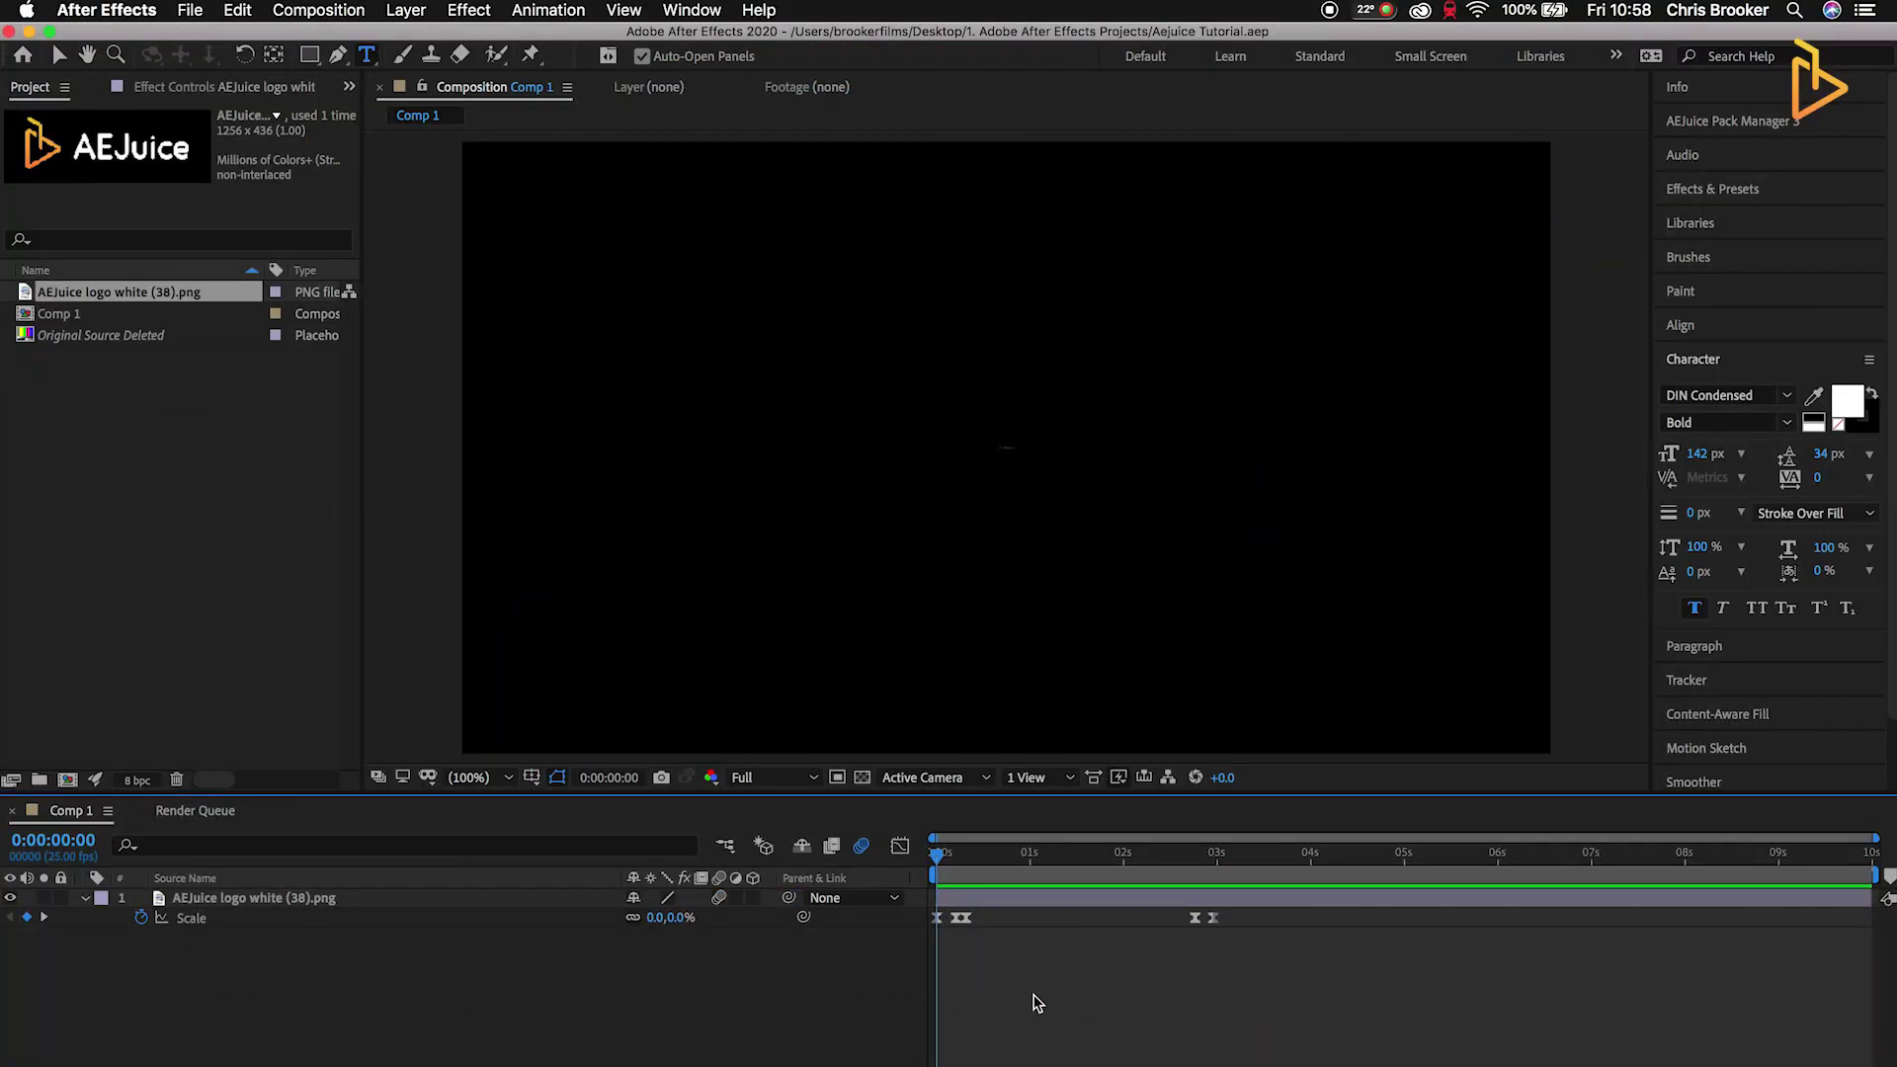
- Preview the AEJuice logo animation from the start of Comp 1
key(space)
key(space)
key(Home)
key(space)
key(space)
key(space)
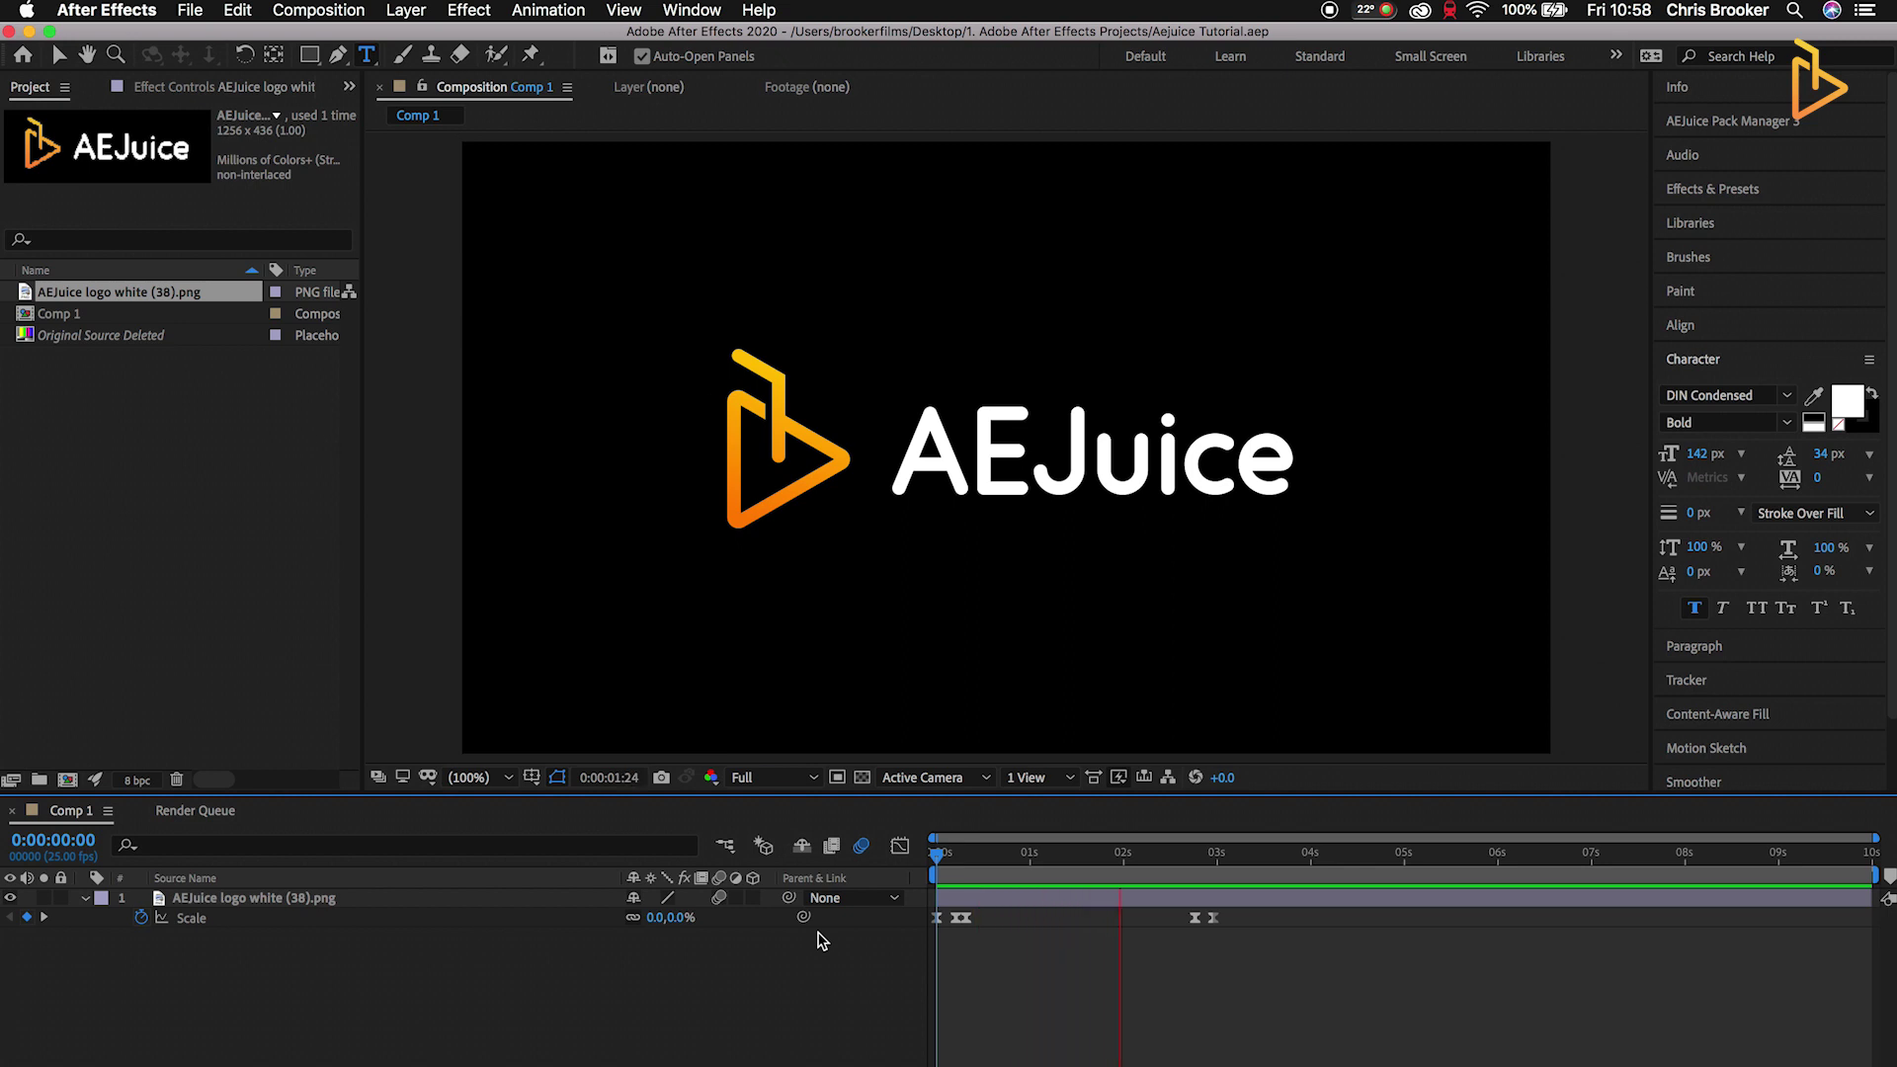
- End Comp 1's work area at about 3 seconds and preview the trimmed loop
drag(1152, 868, 1224, 874)
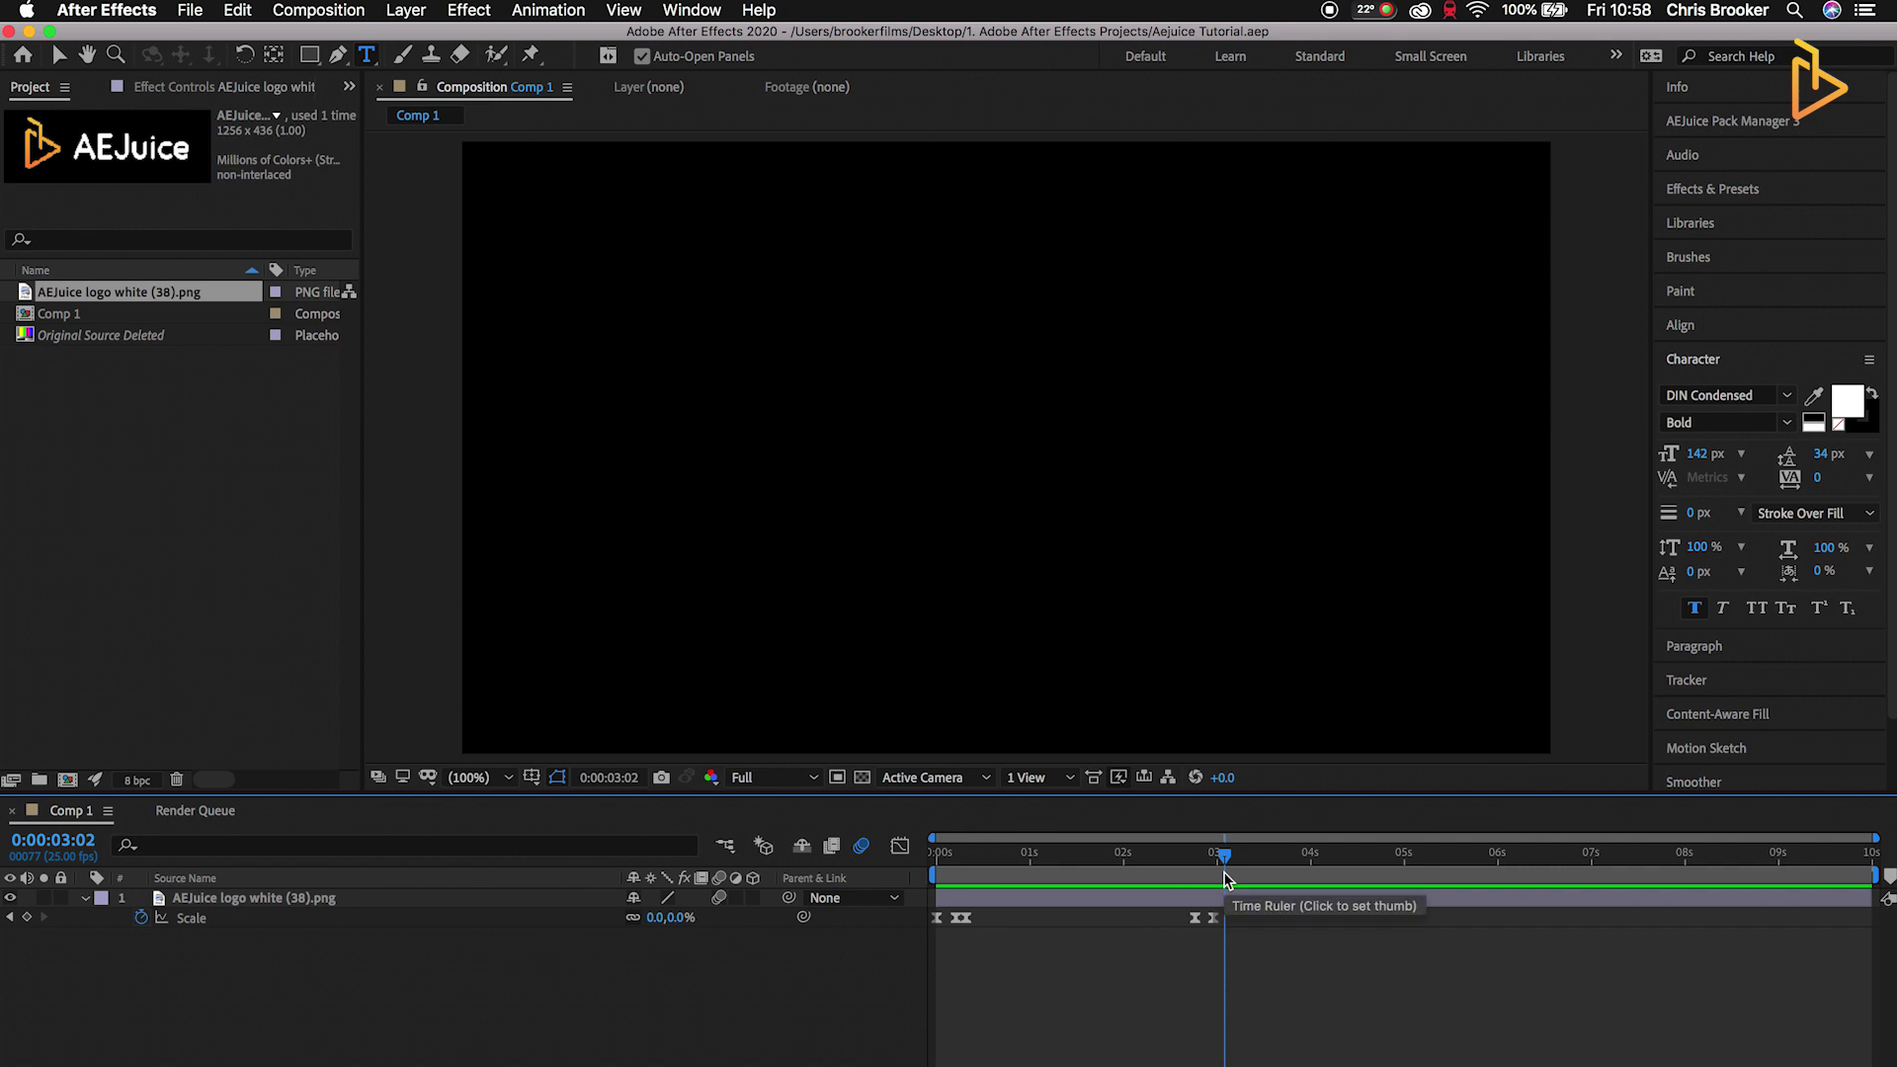
drag(1225, 879, 1345, 920)
key(space)
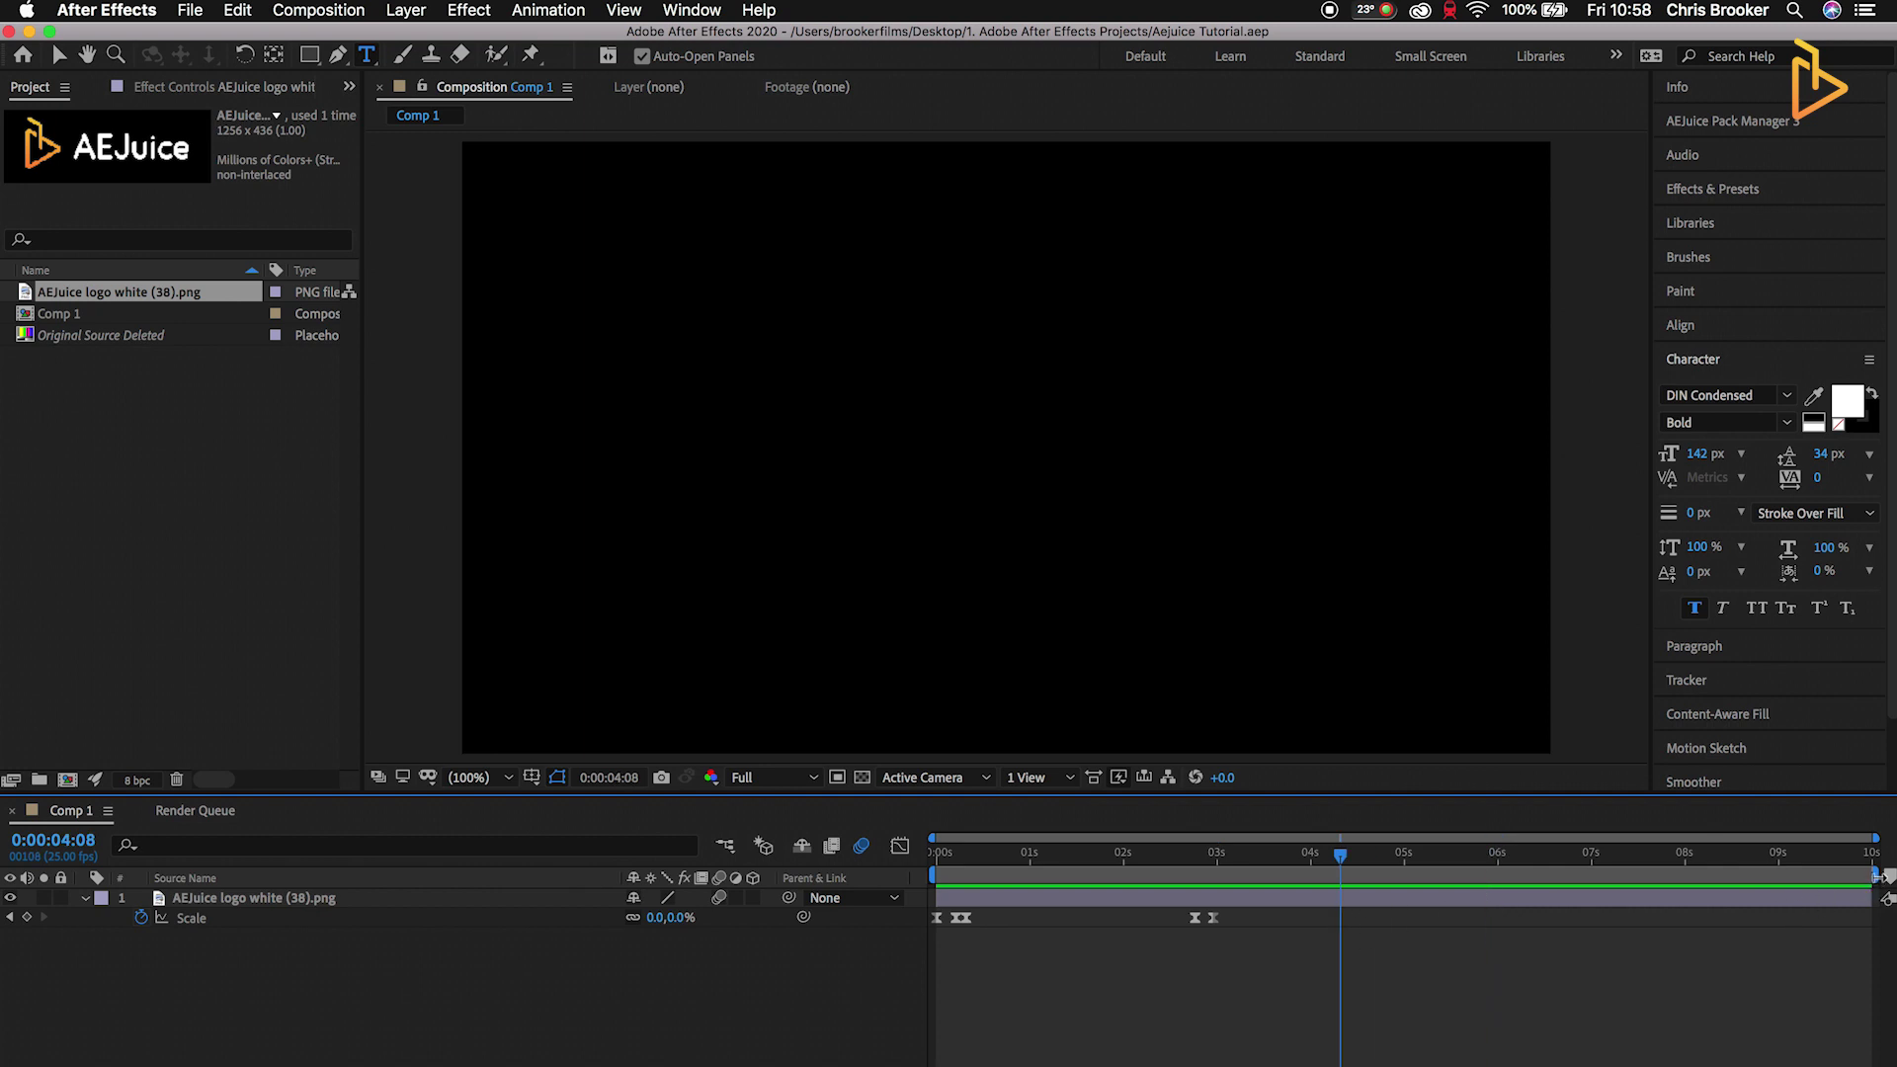
drag(1877, 901, 1228, 933)
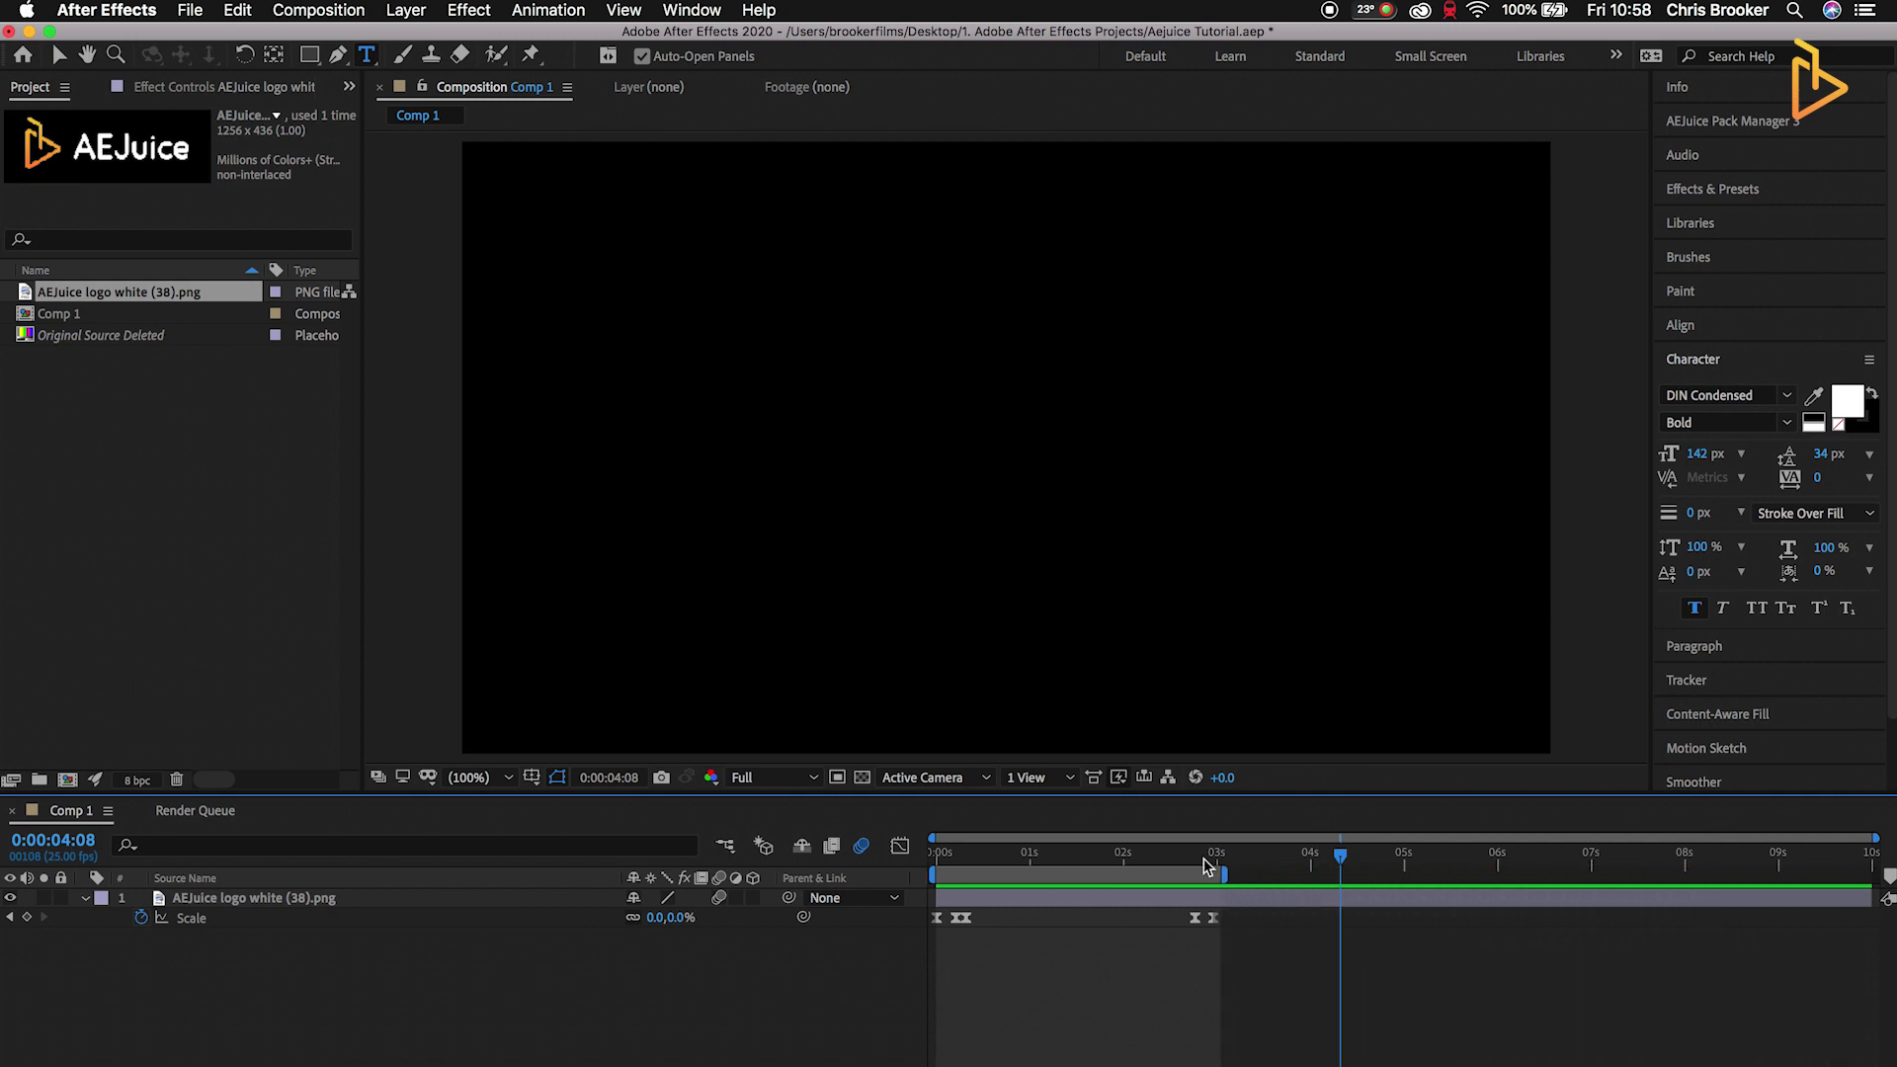
key(space)
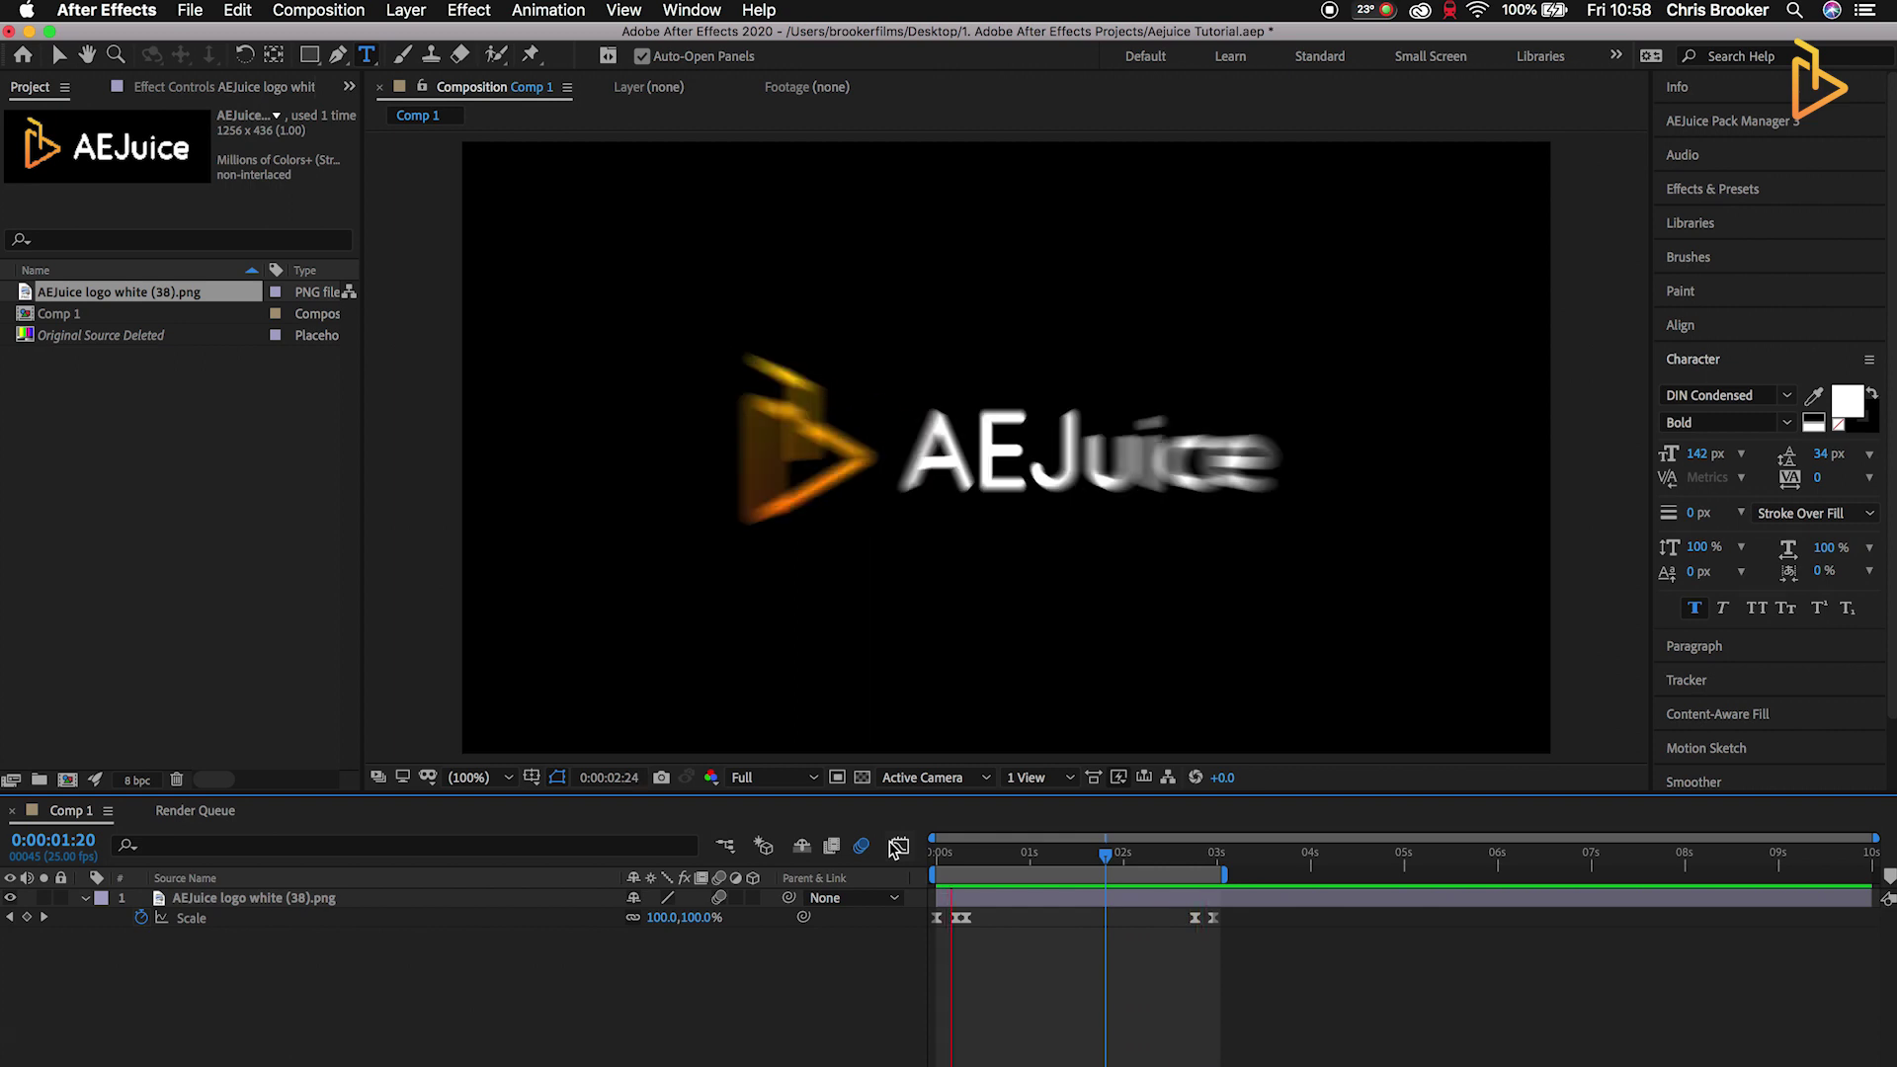
key(space)
- Add Comp 1 to the Render Queue via the Composition menu and enlarge the queue panel
drag(993, 860, 1015, 857)
click(334, 10)
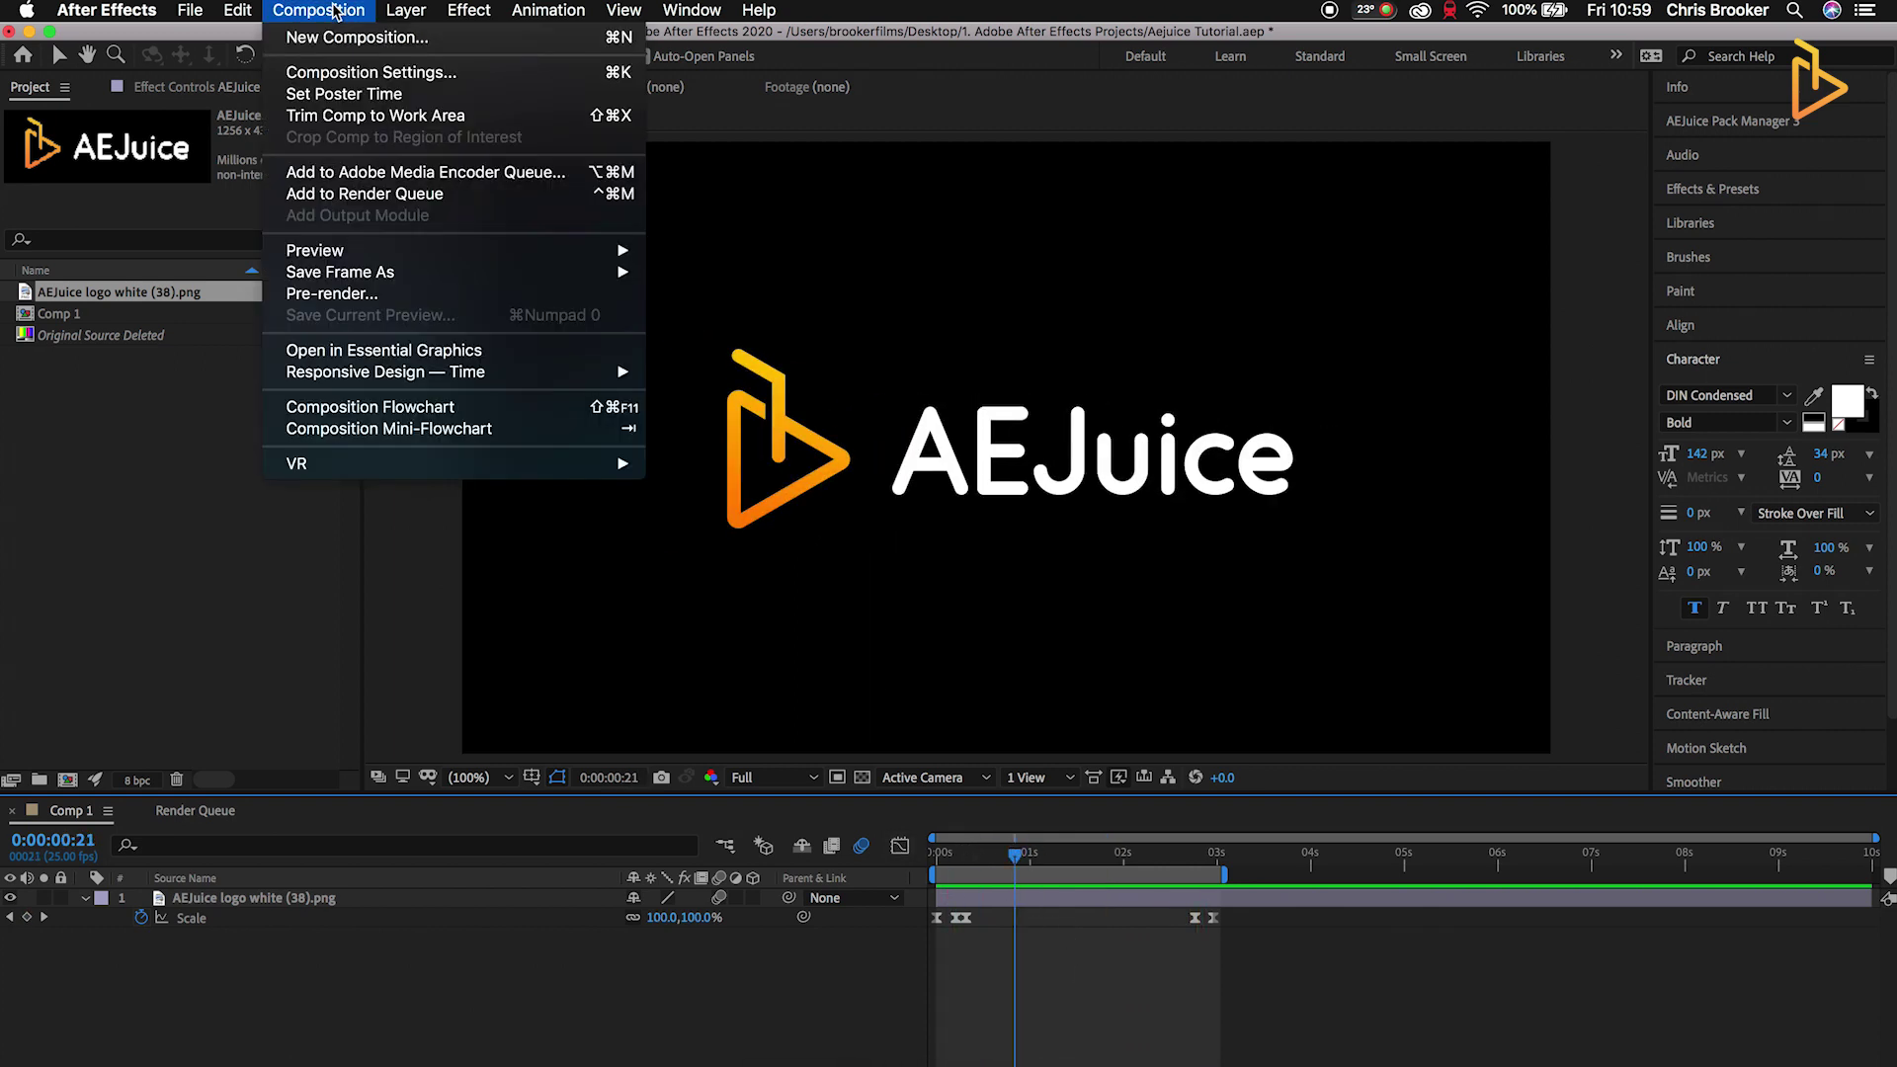
click(399, 196)
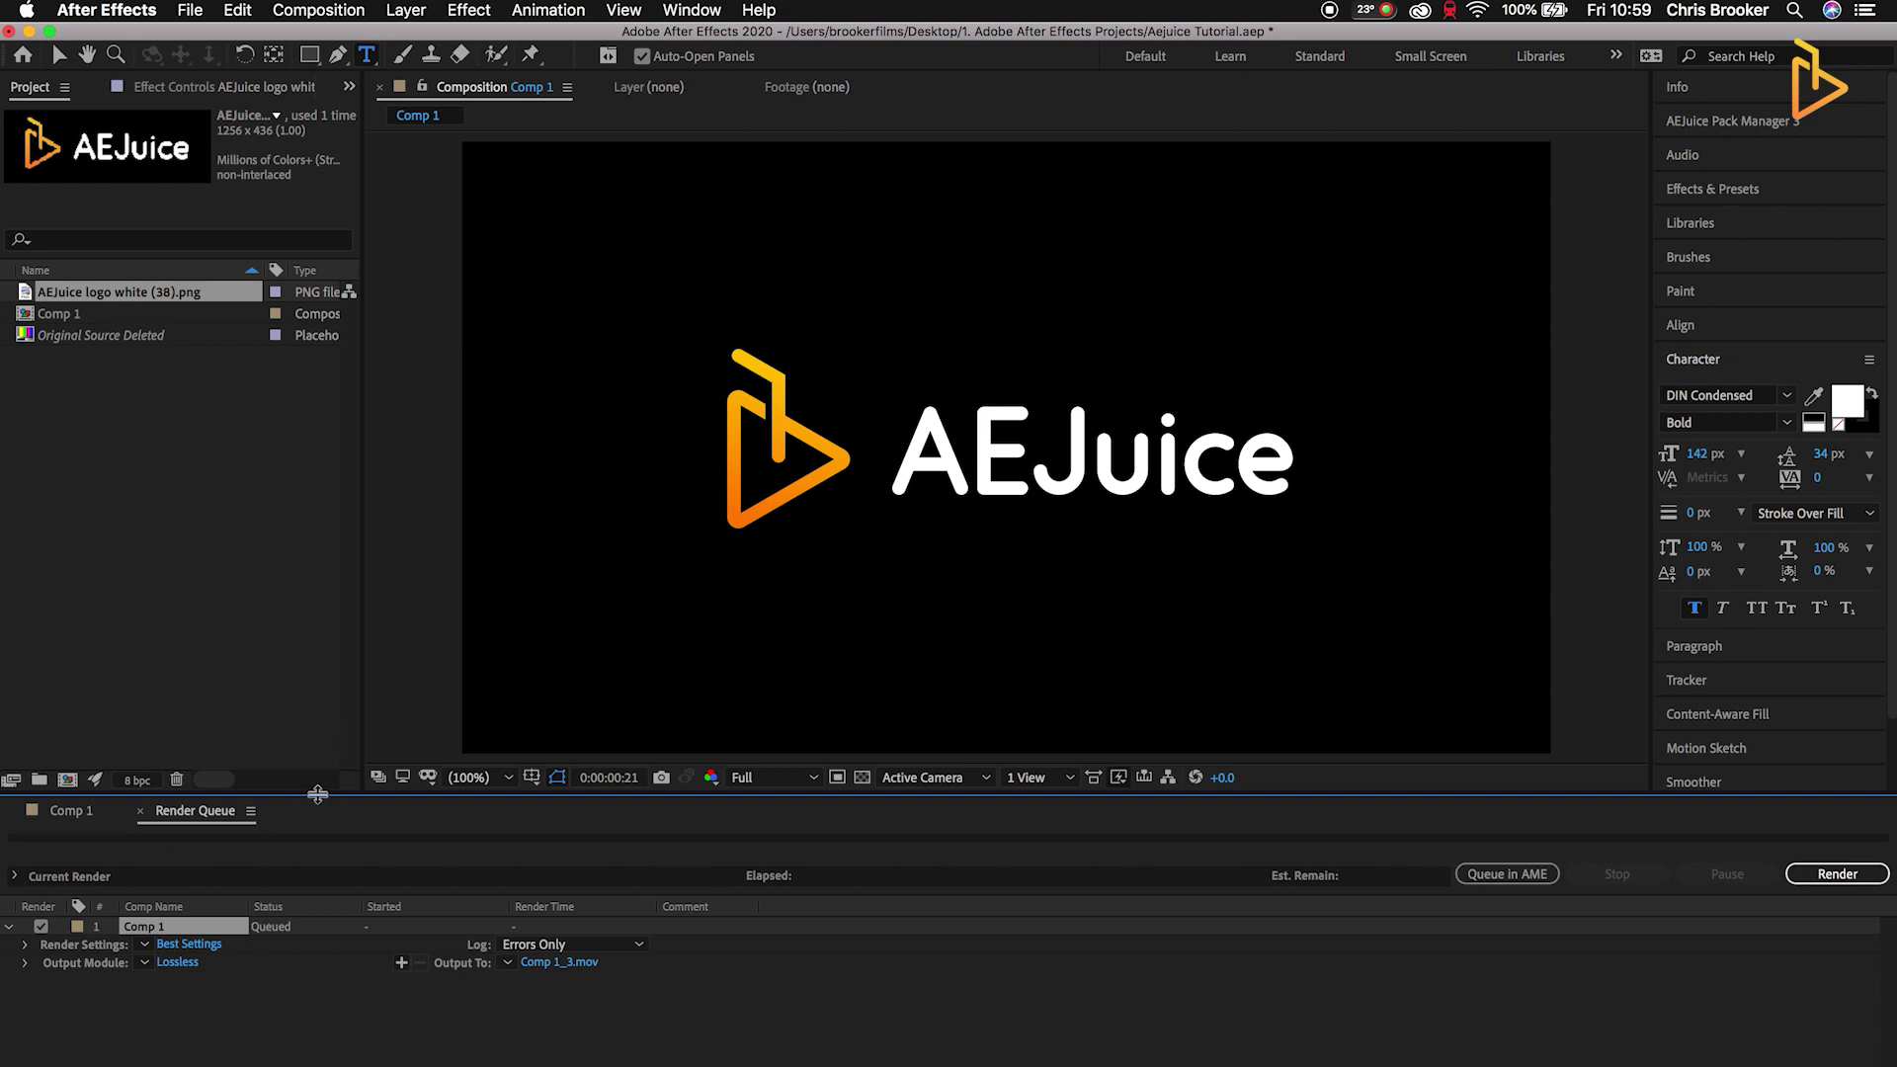
drag(318, 794, 389, 534)
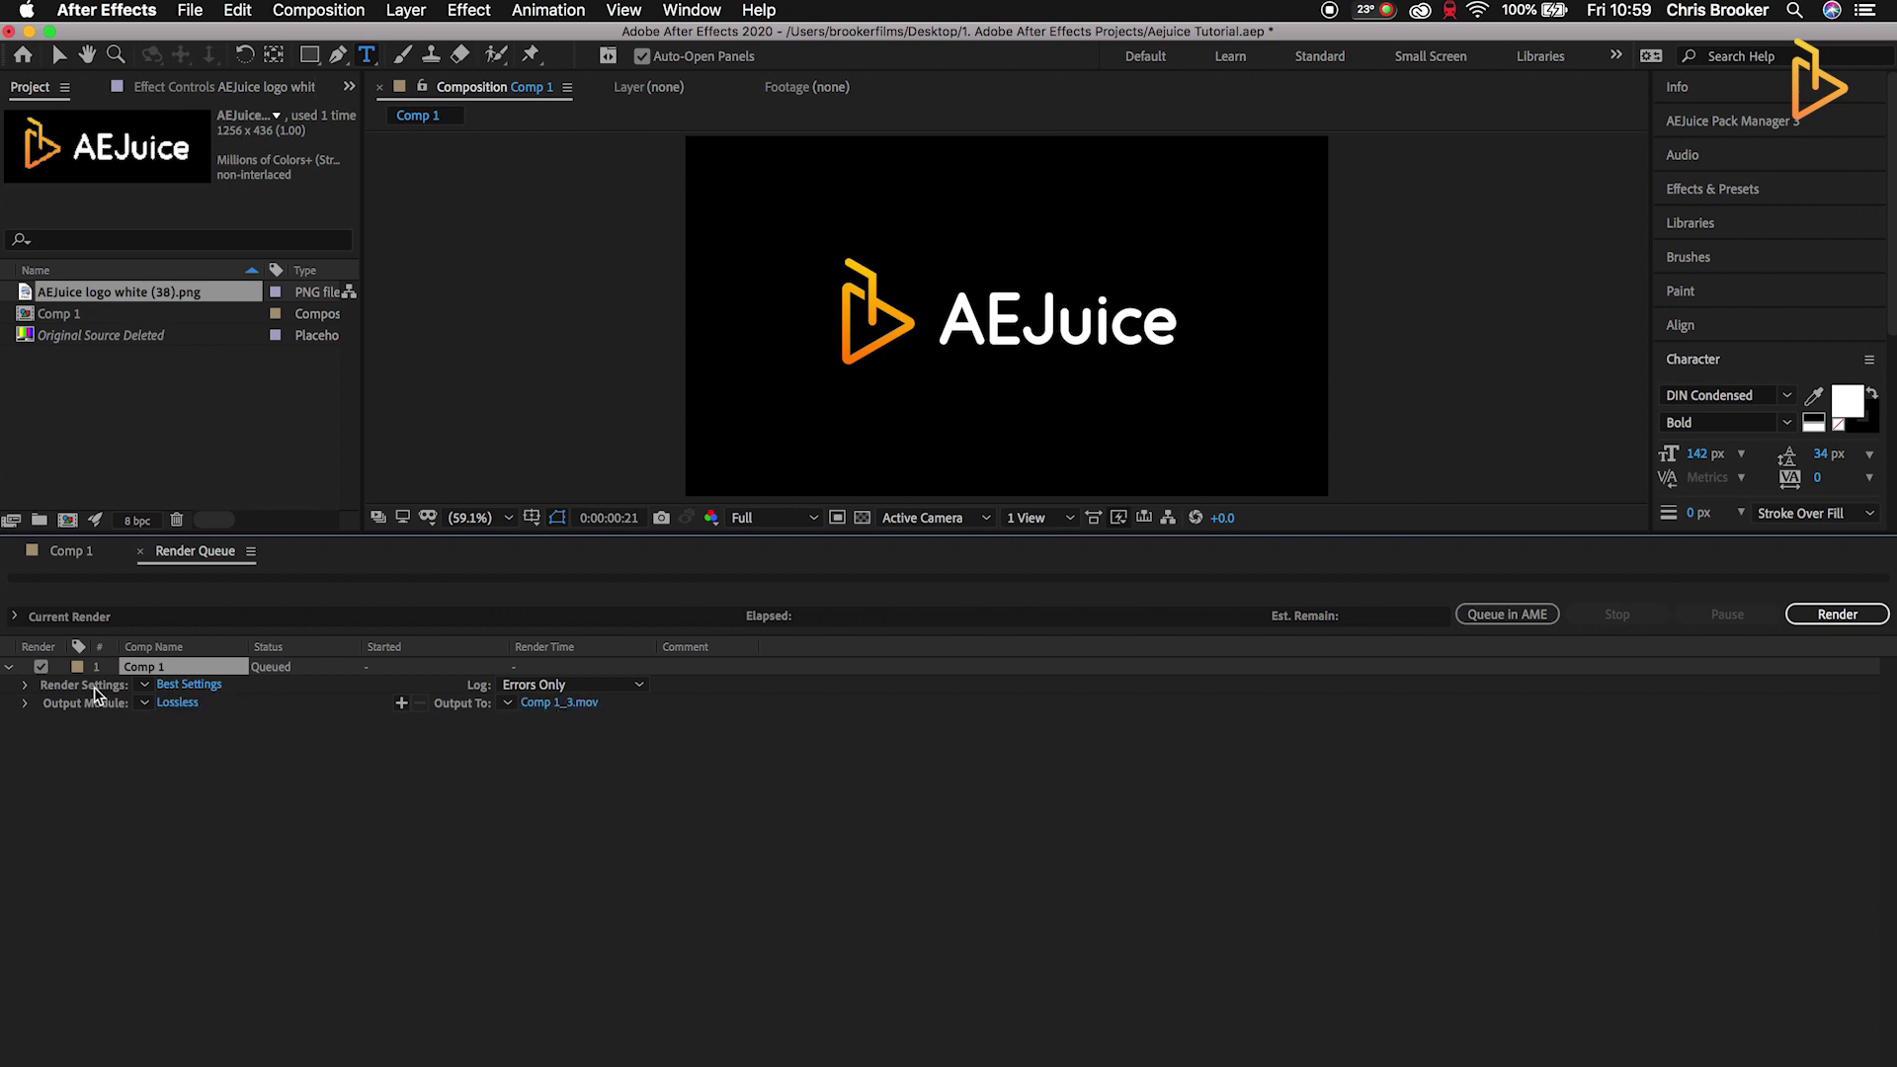
- Keep Comp 1's render settings at Best quality, Full resolution and Read Only disk cache
click(187, 684)
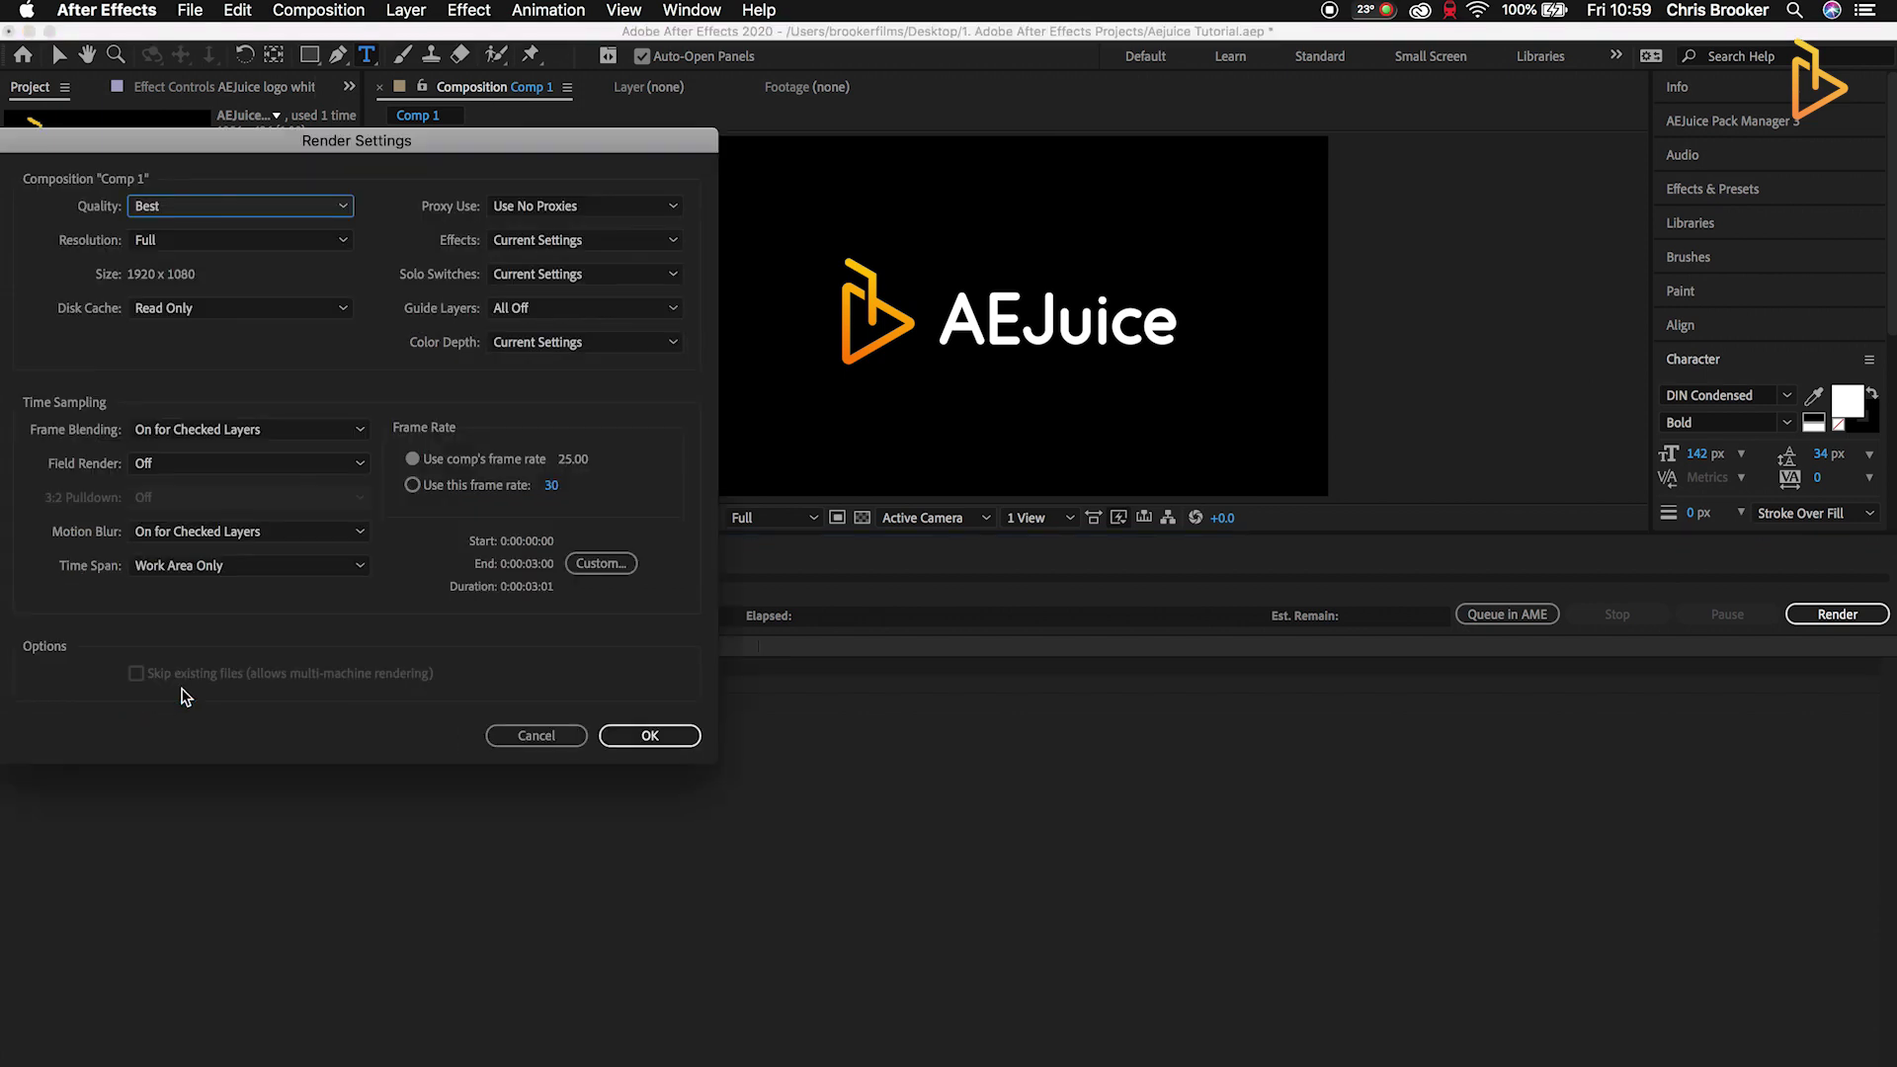
click(181, 208)
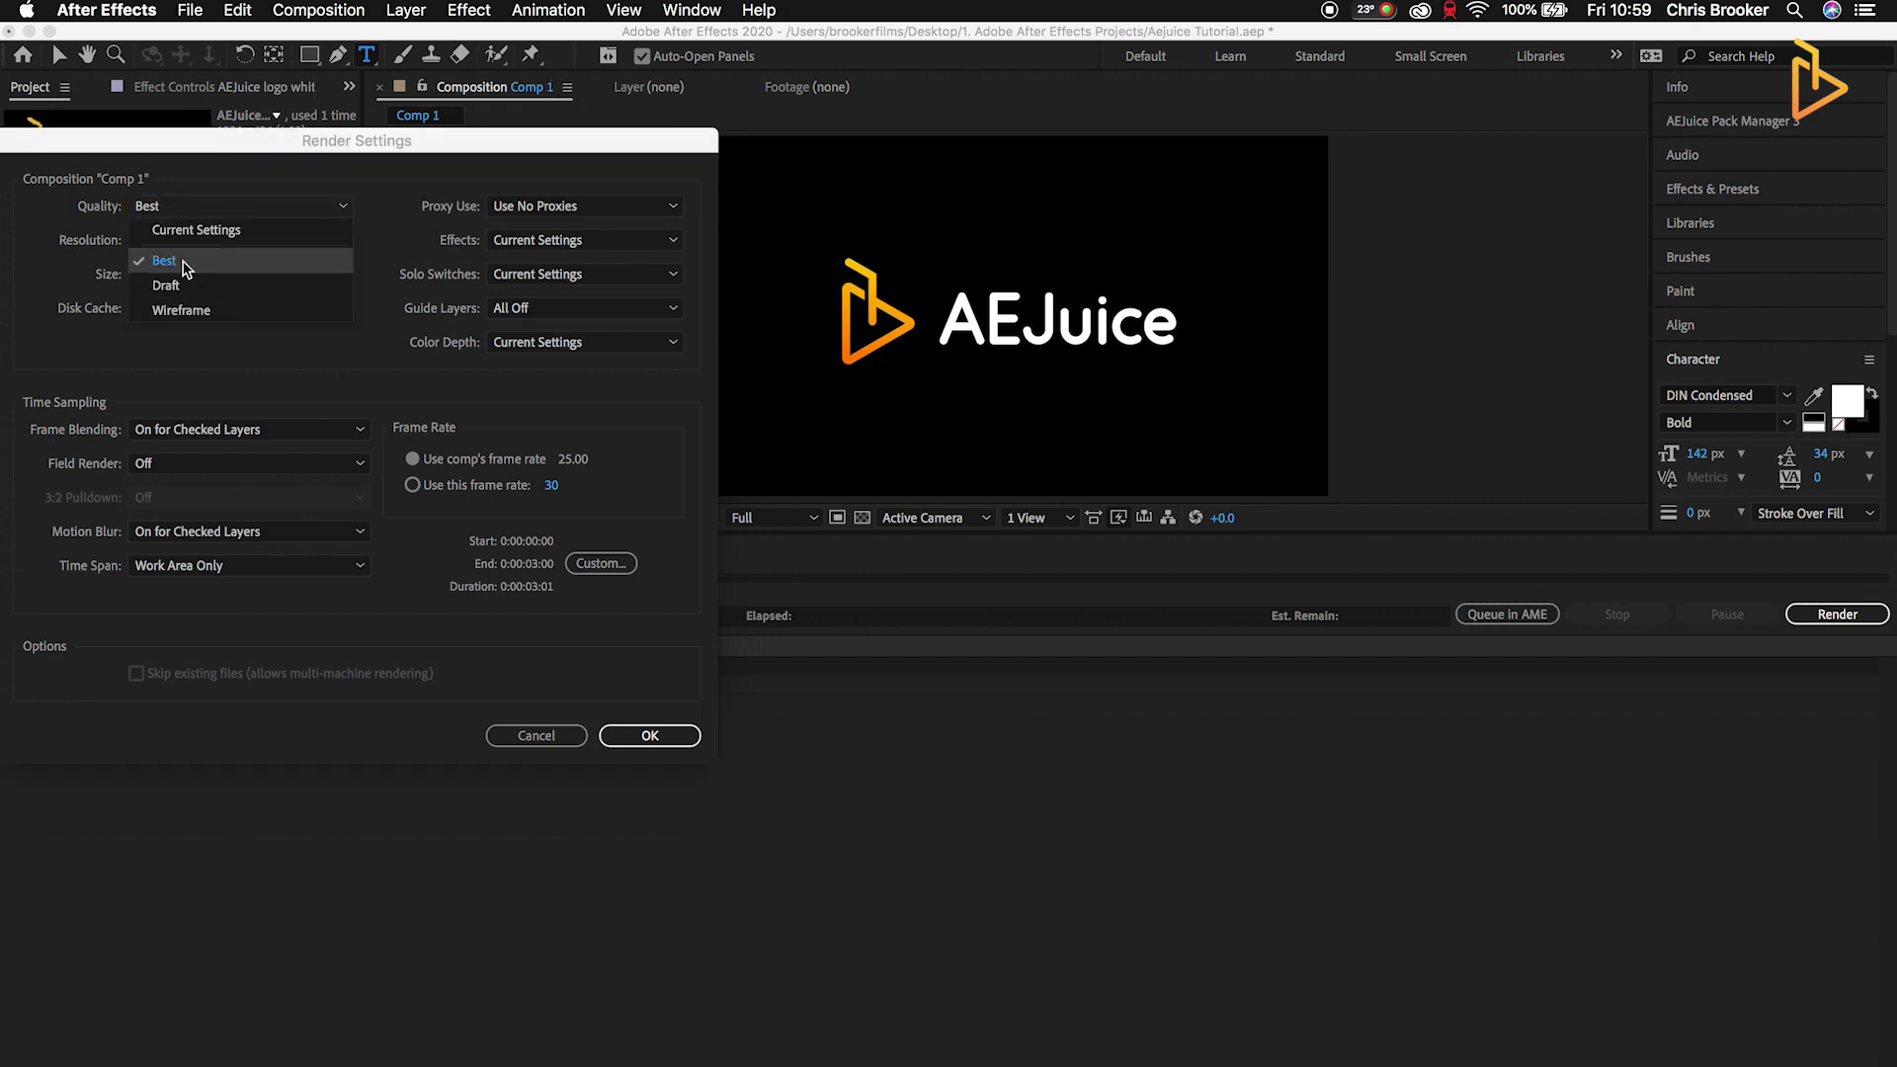
click(183, 261)
click(188, 246)
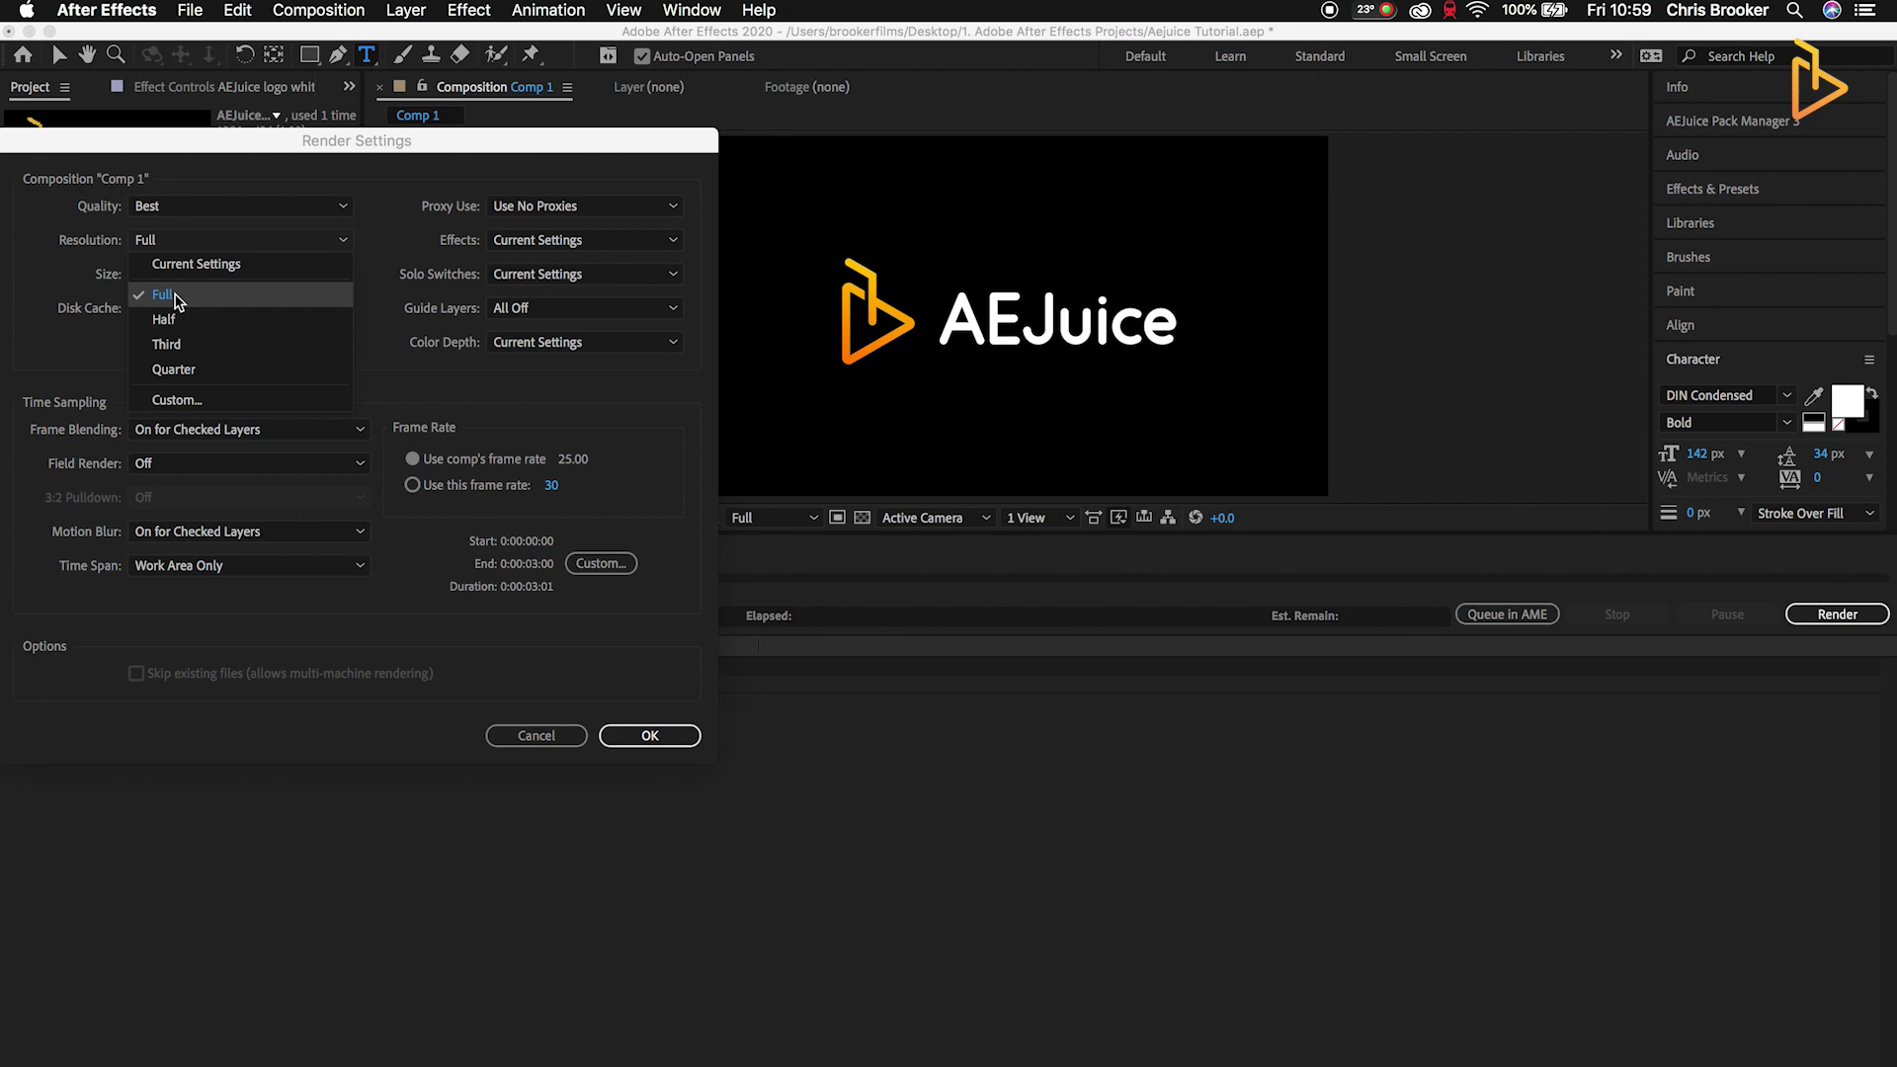
click(176, 294)
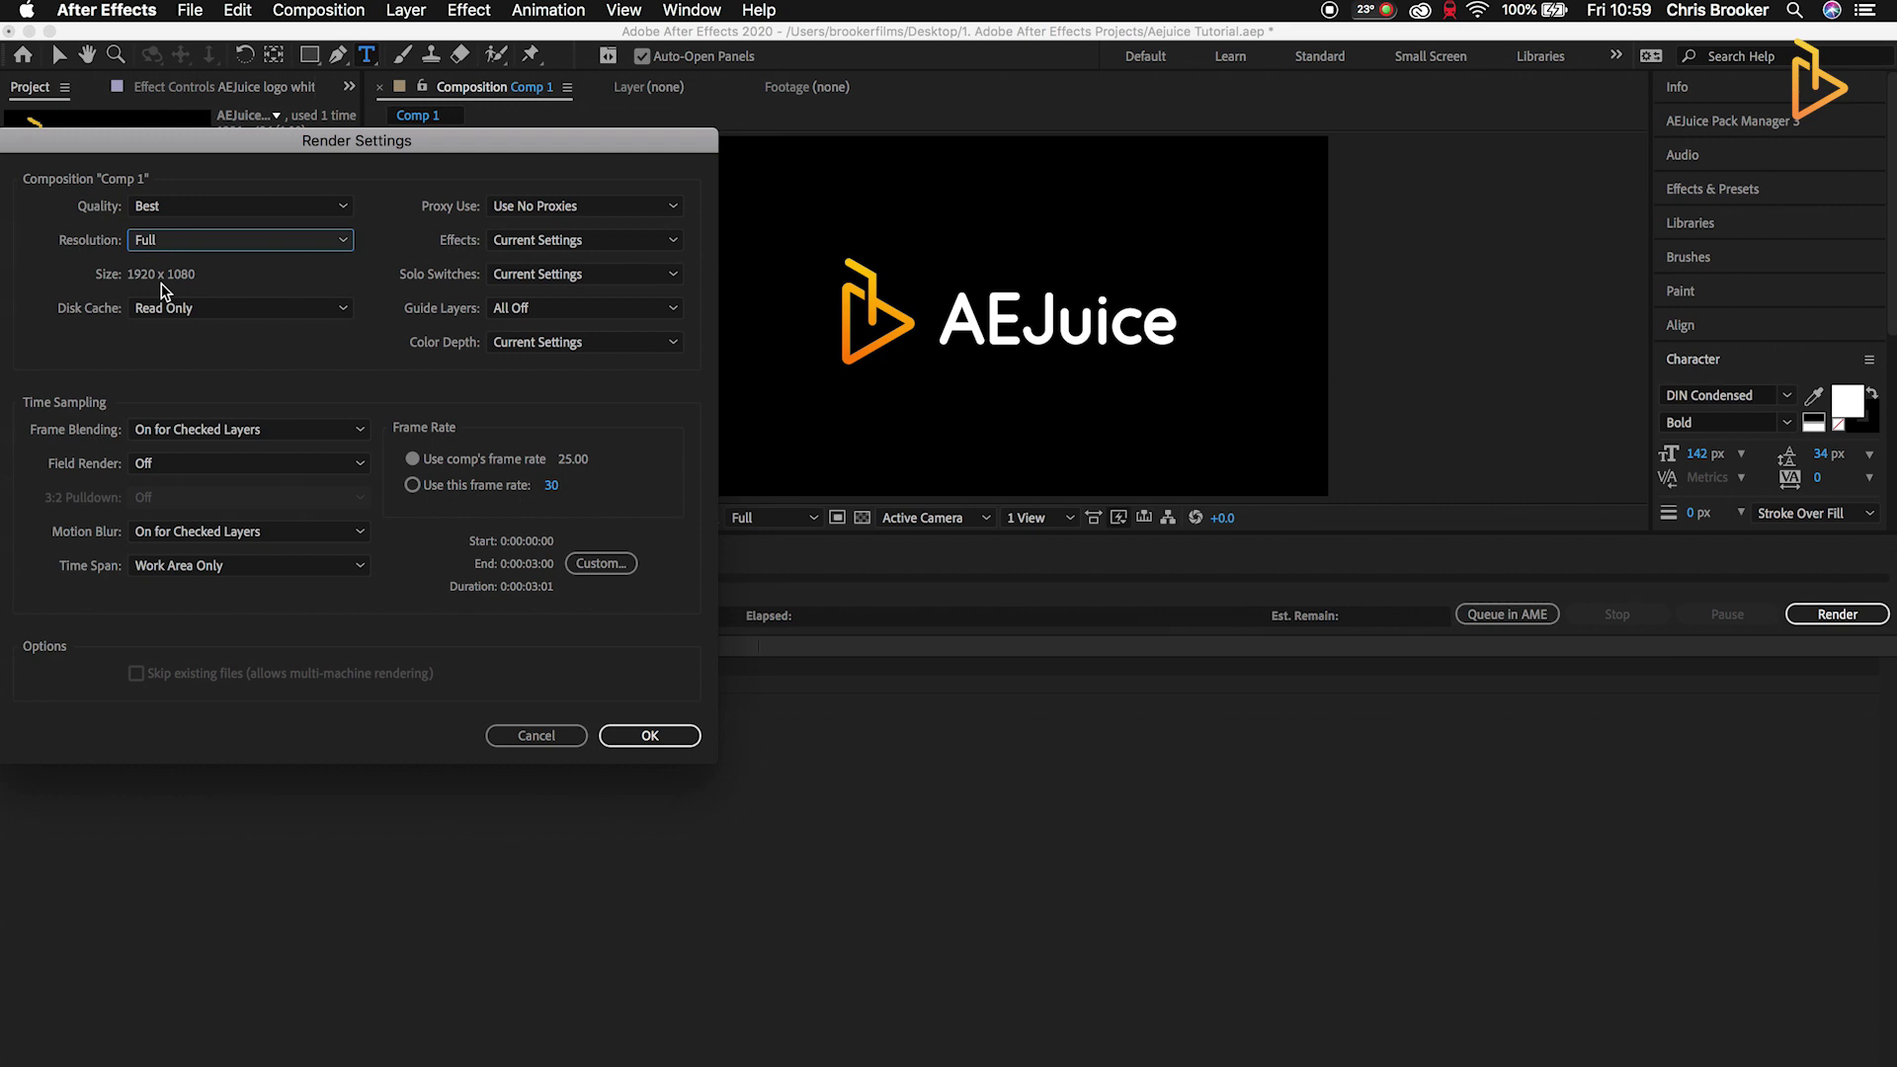
click(183, 307)
click(193, 314)
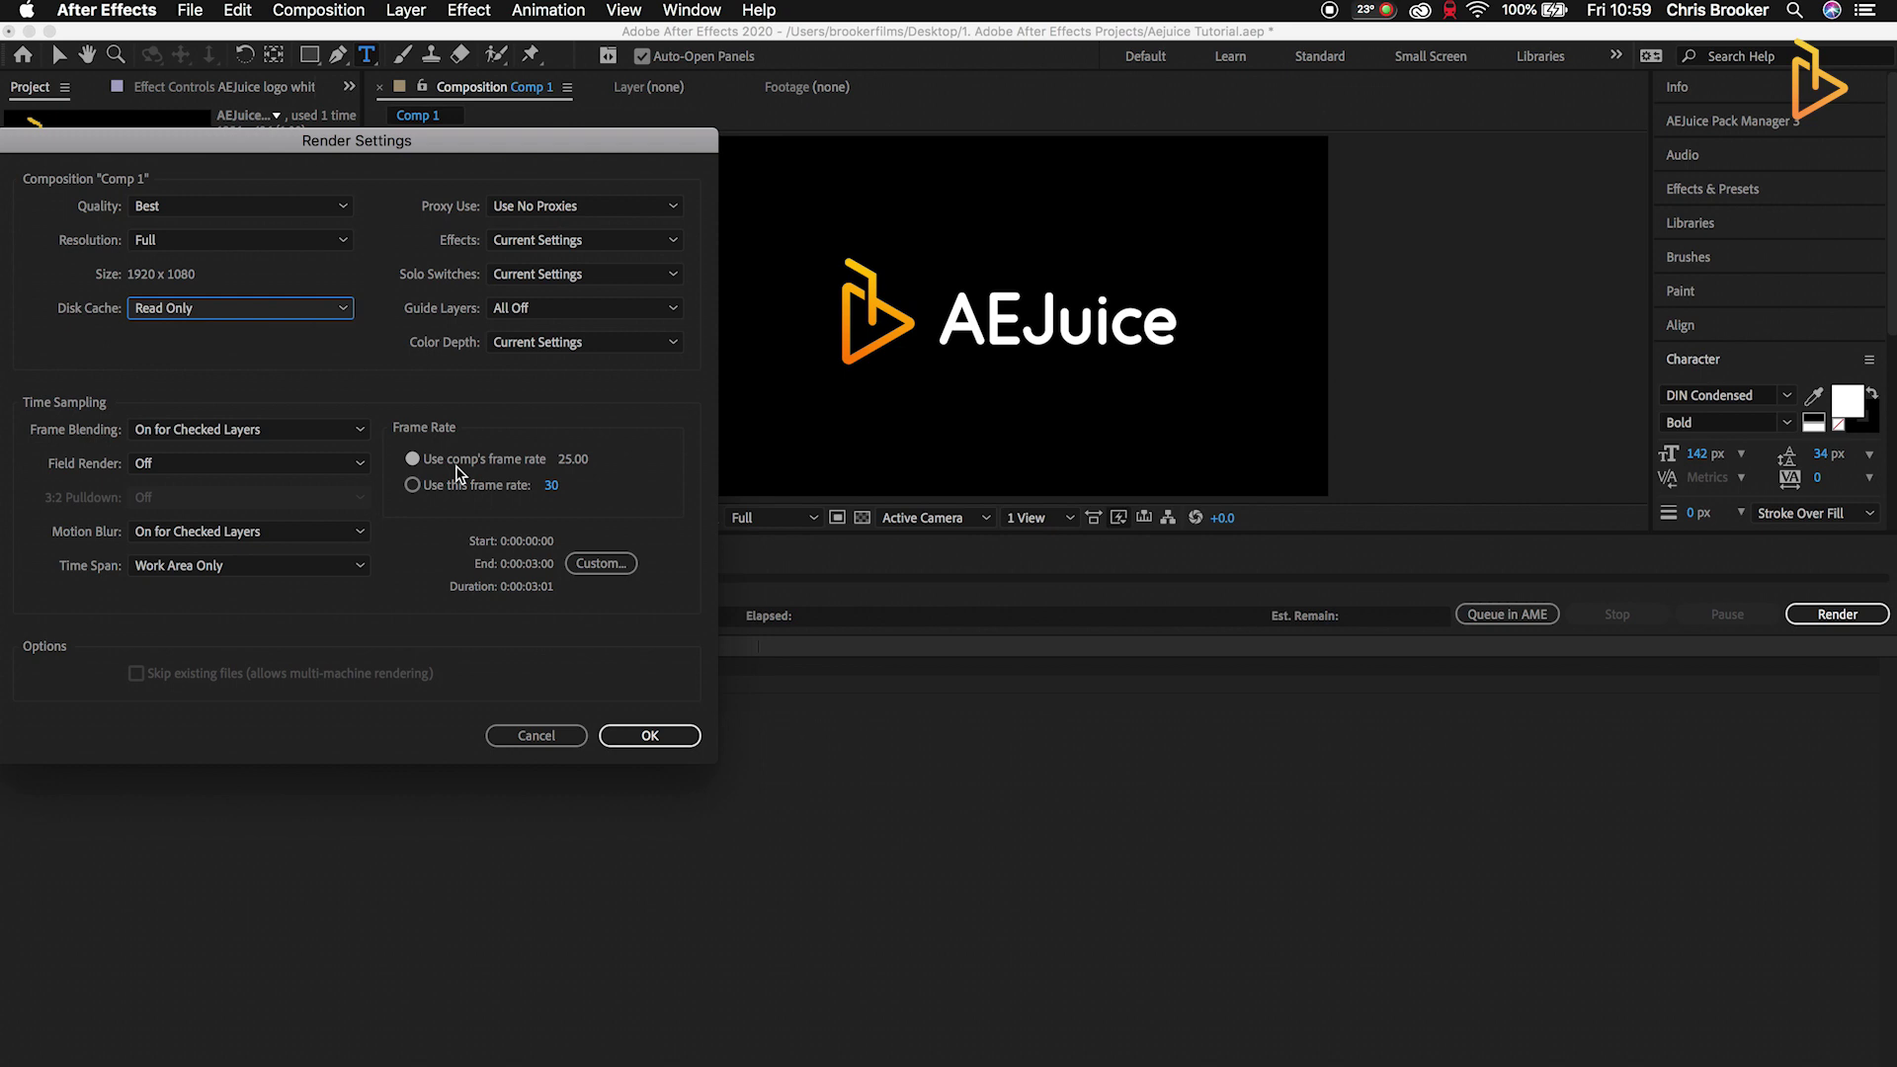
click(651, 737)
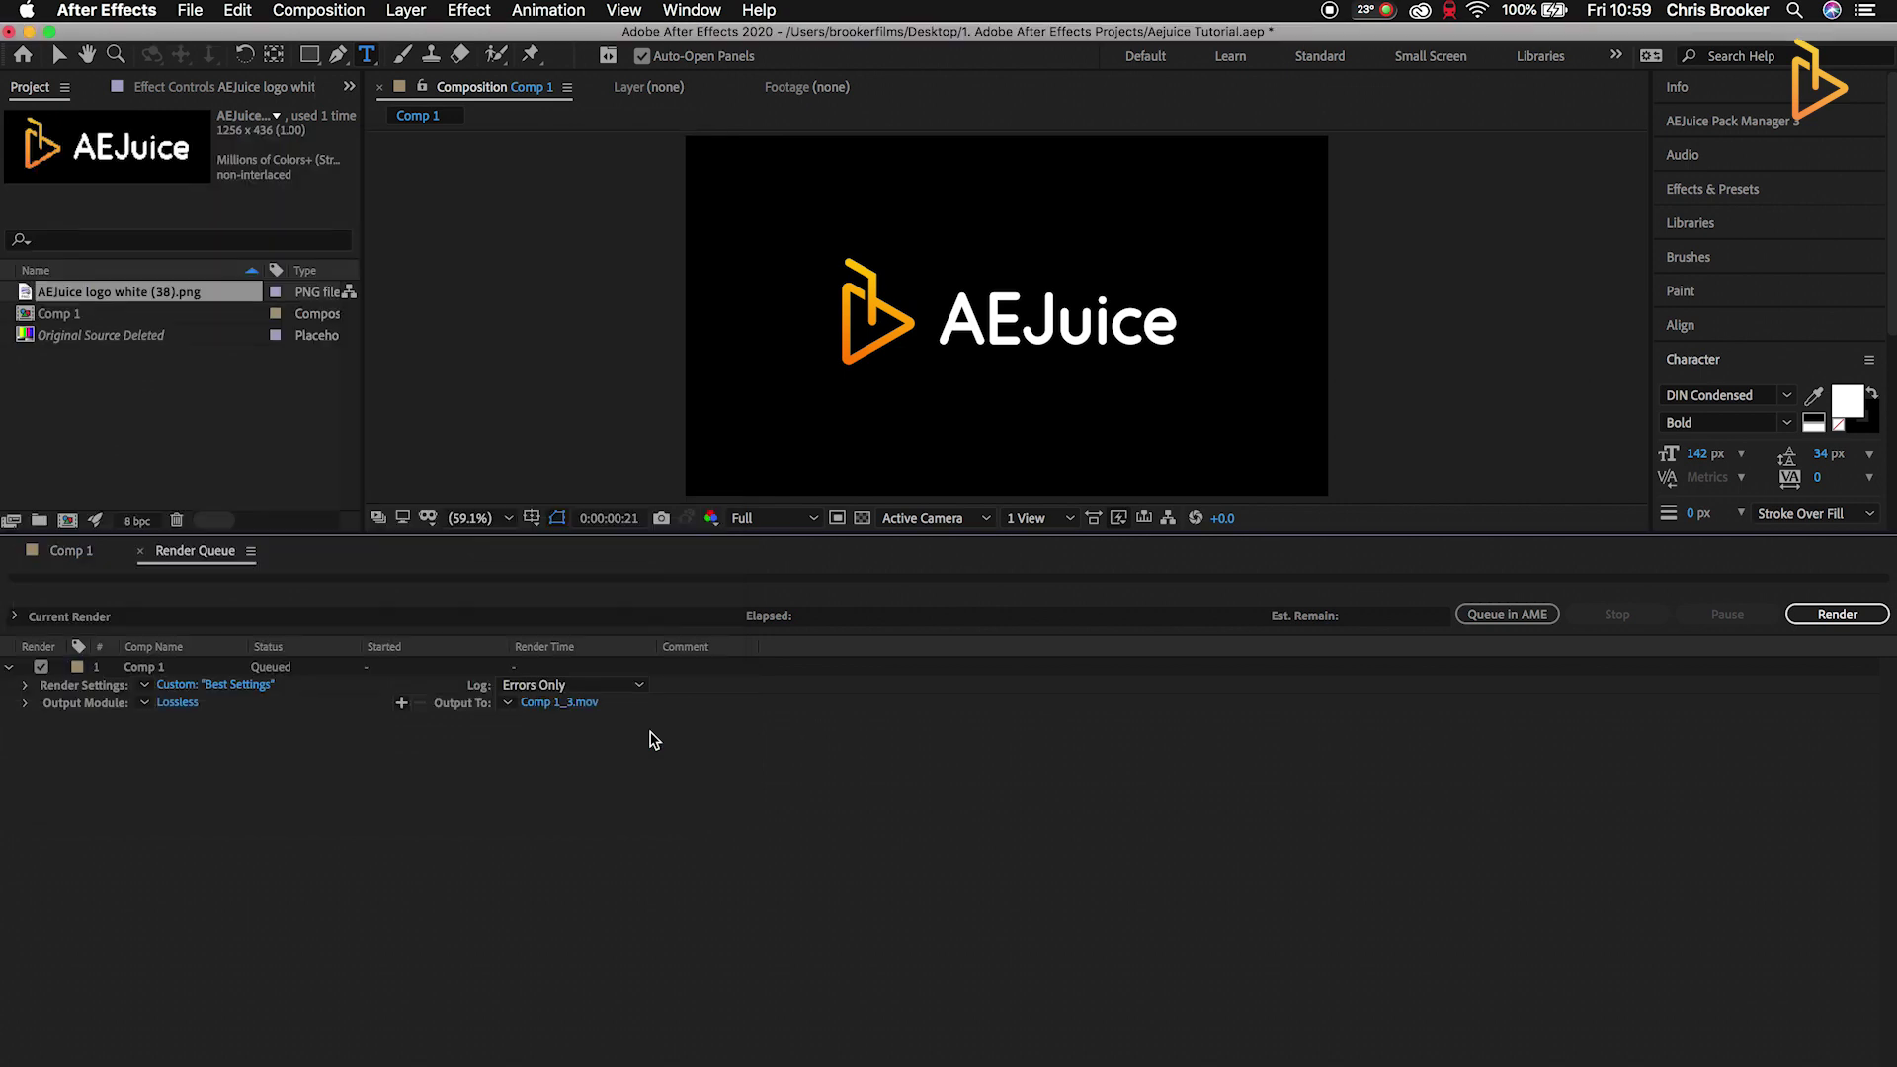
- Keep Comp 1's output module at QuickTime, no post-render action, RGB channels, Premultiplied (Matted) colour
click(178, 703)
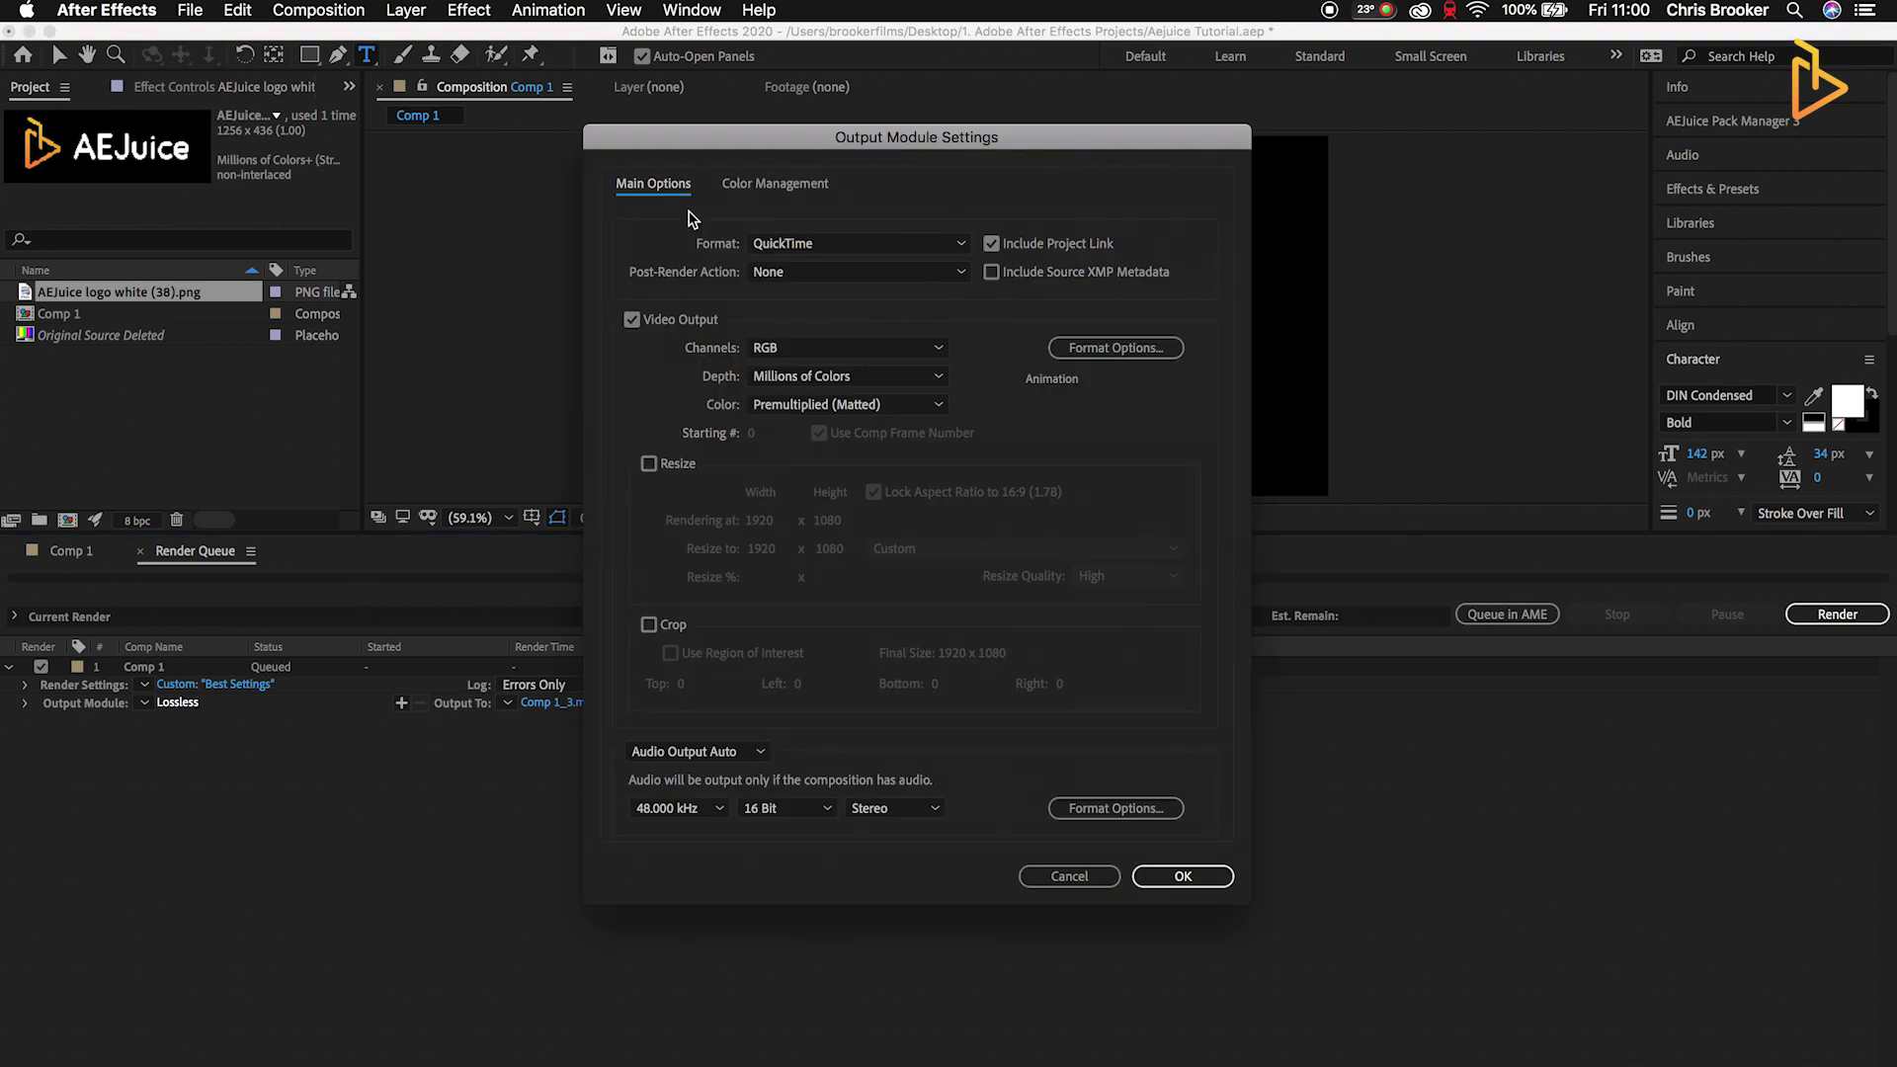
click(767, 241)
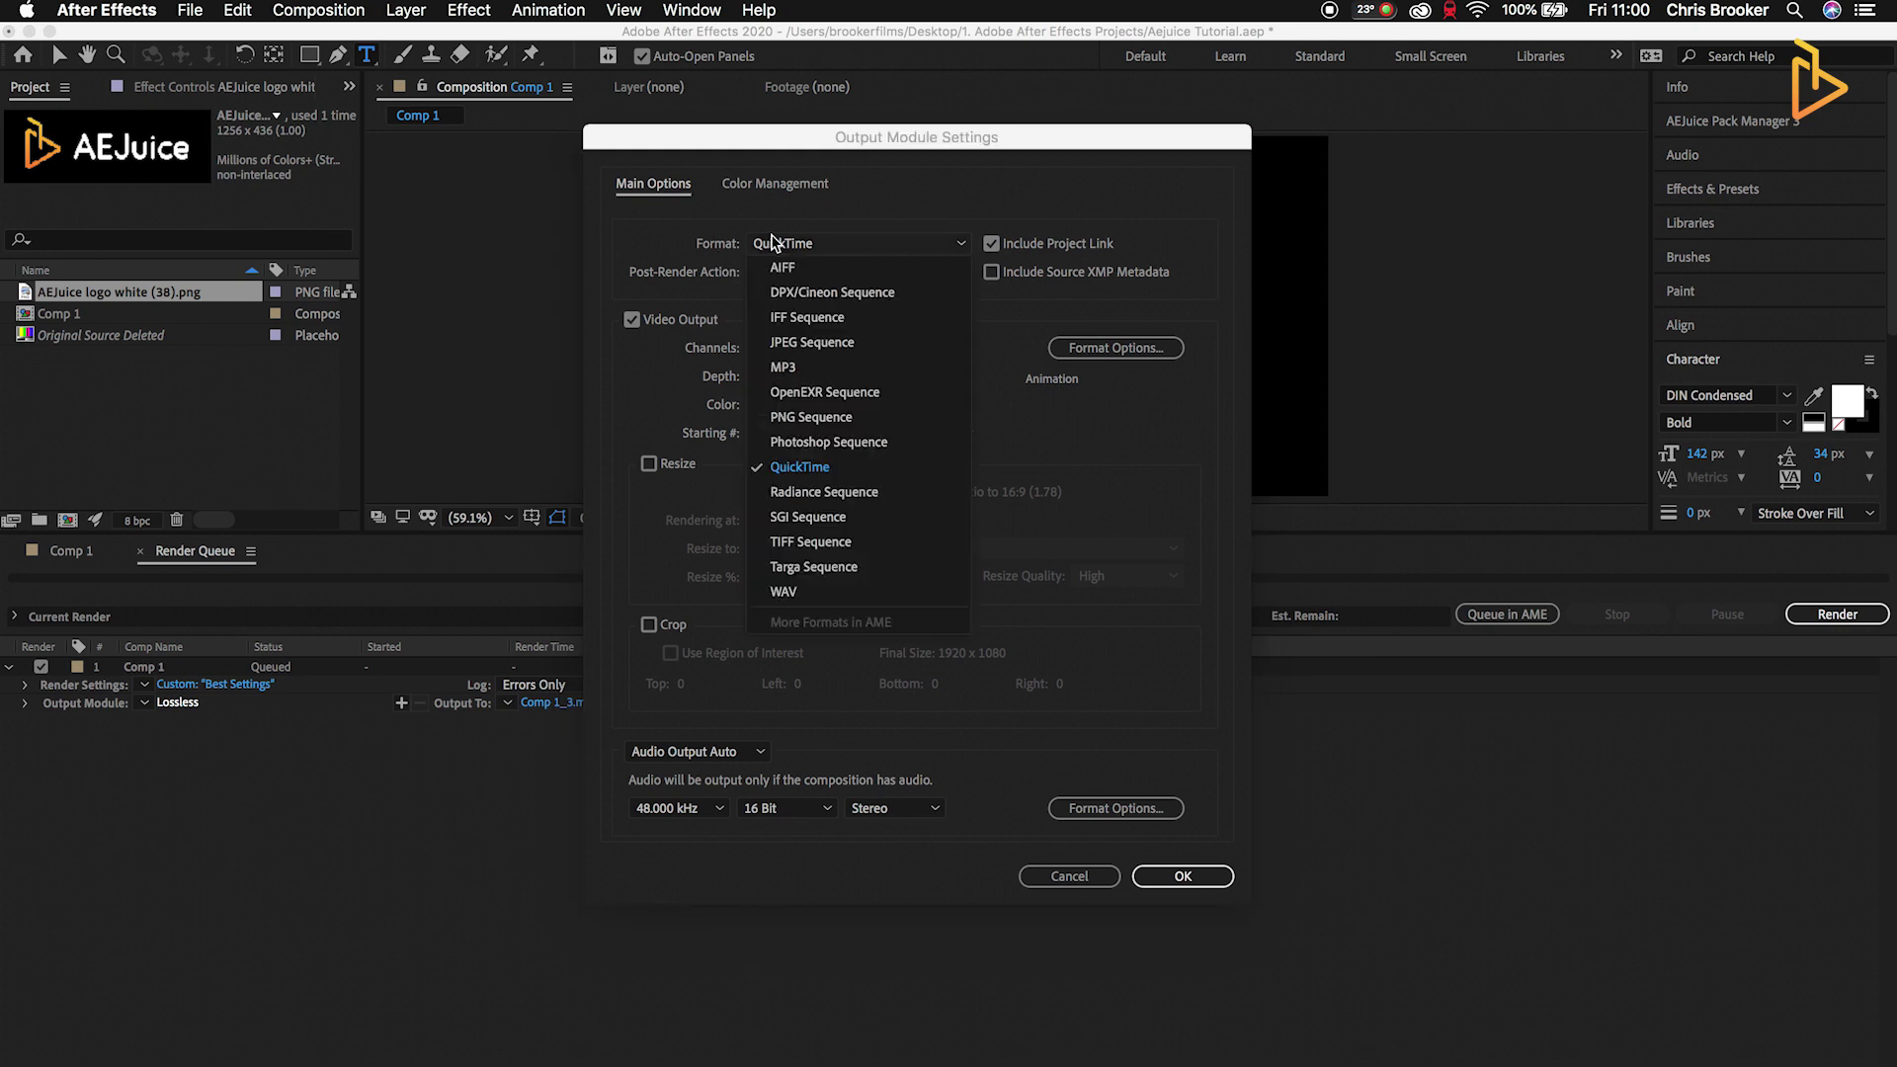
click(841, 469)
click(834, 275)
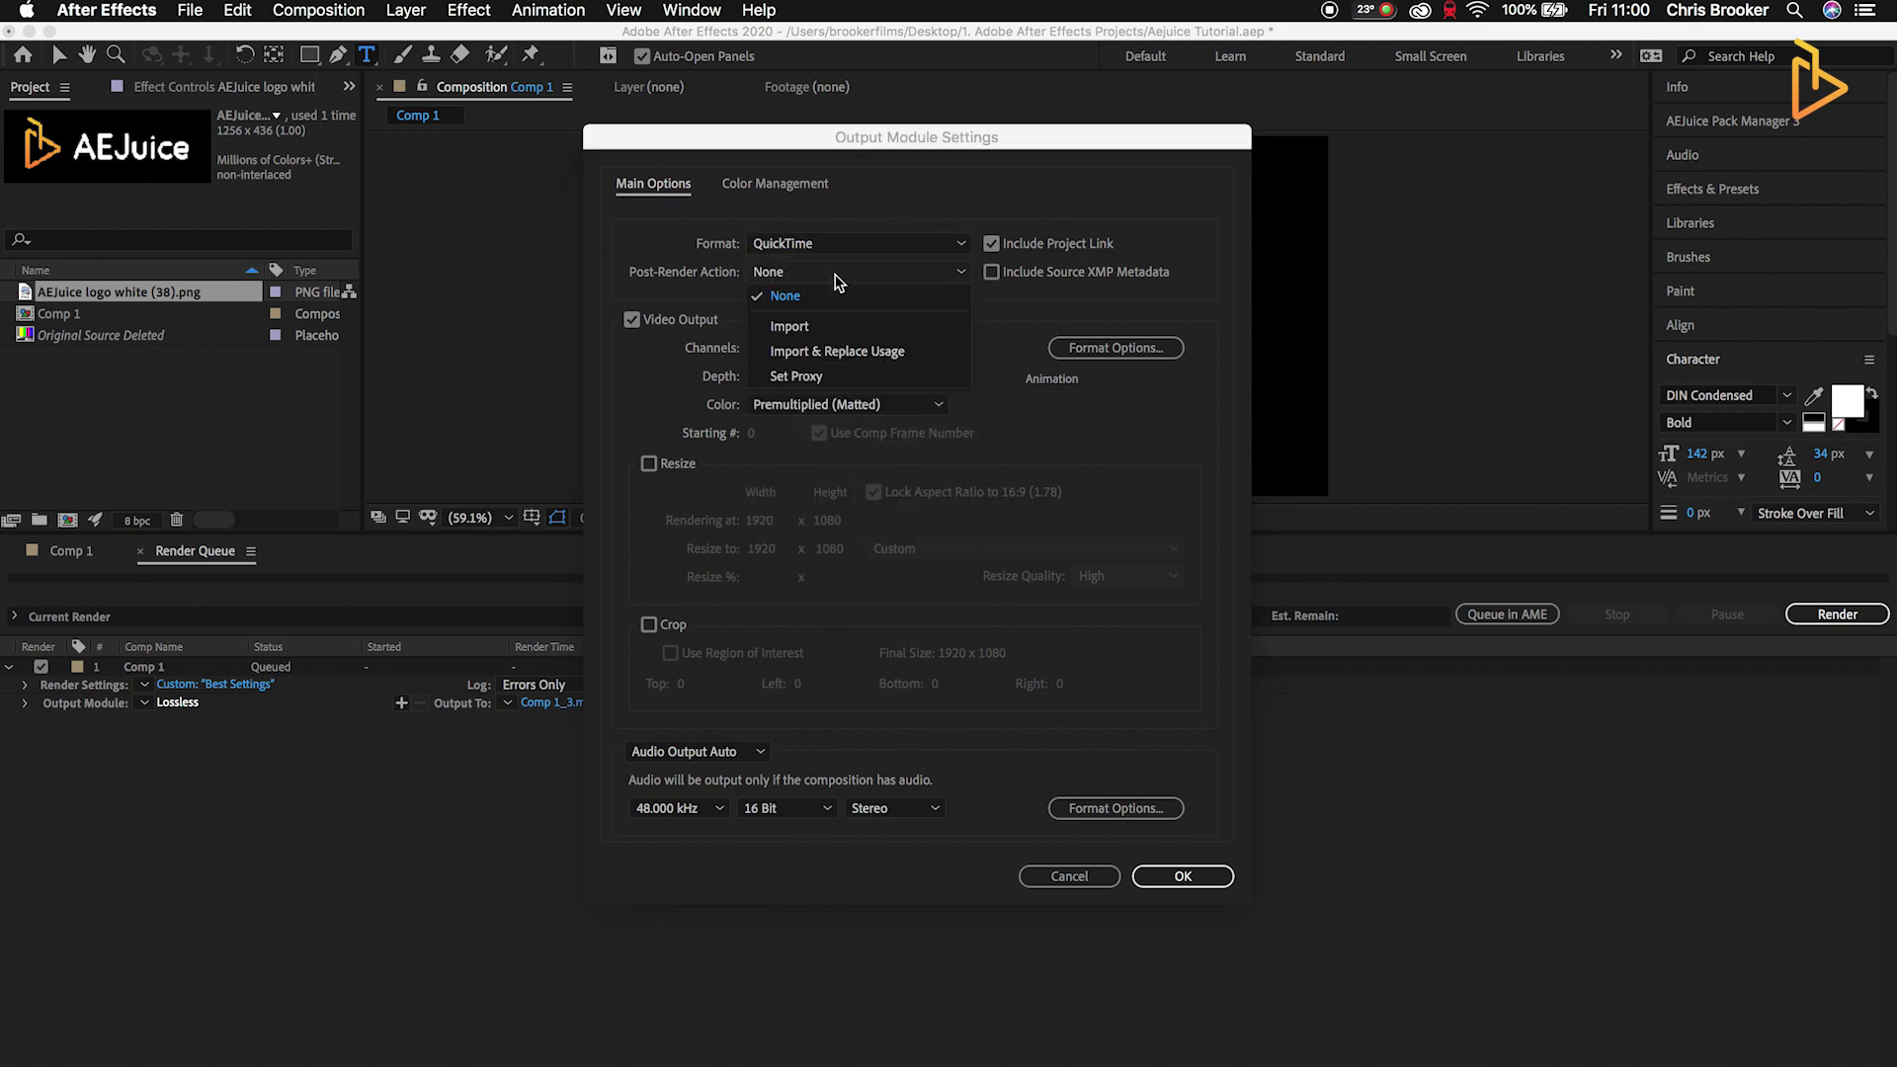
click(835, 281)
click(767, 351)
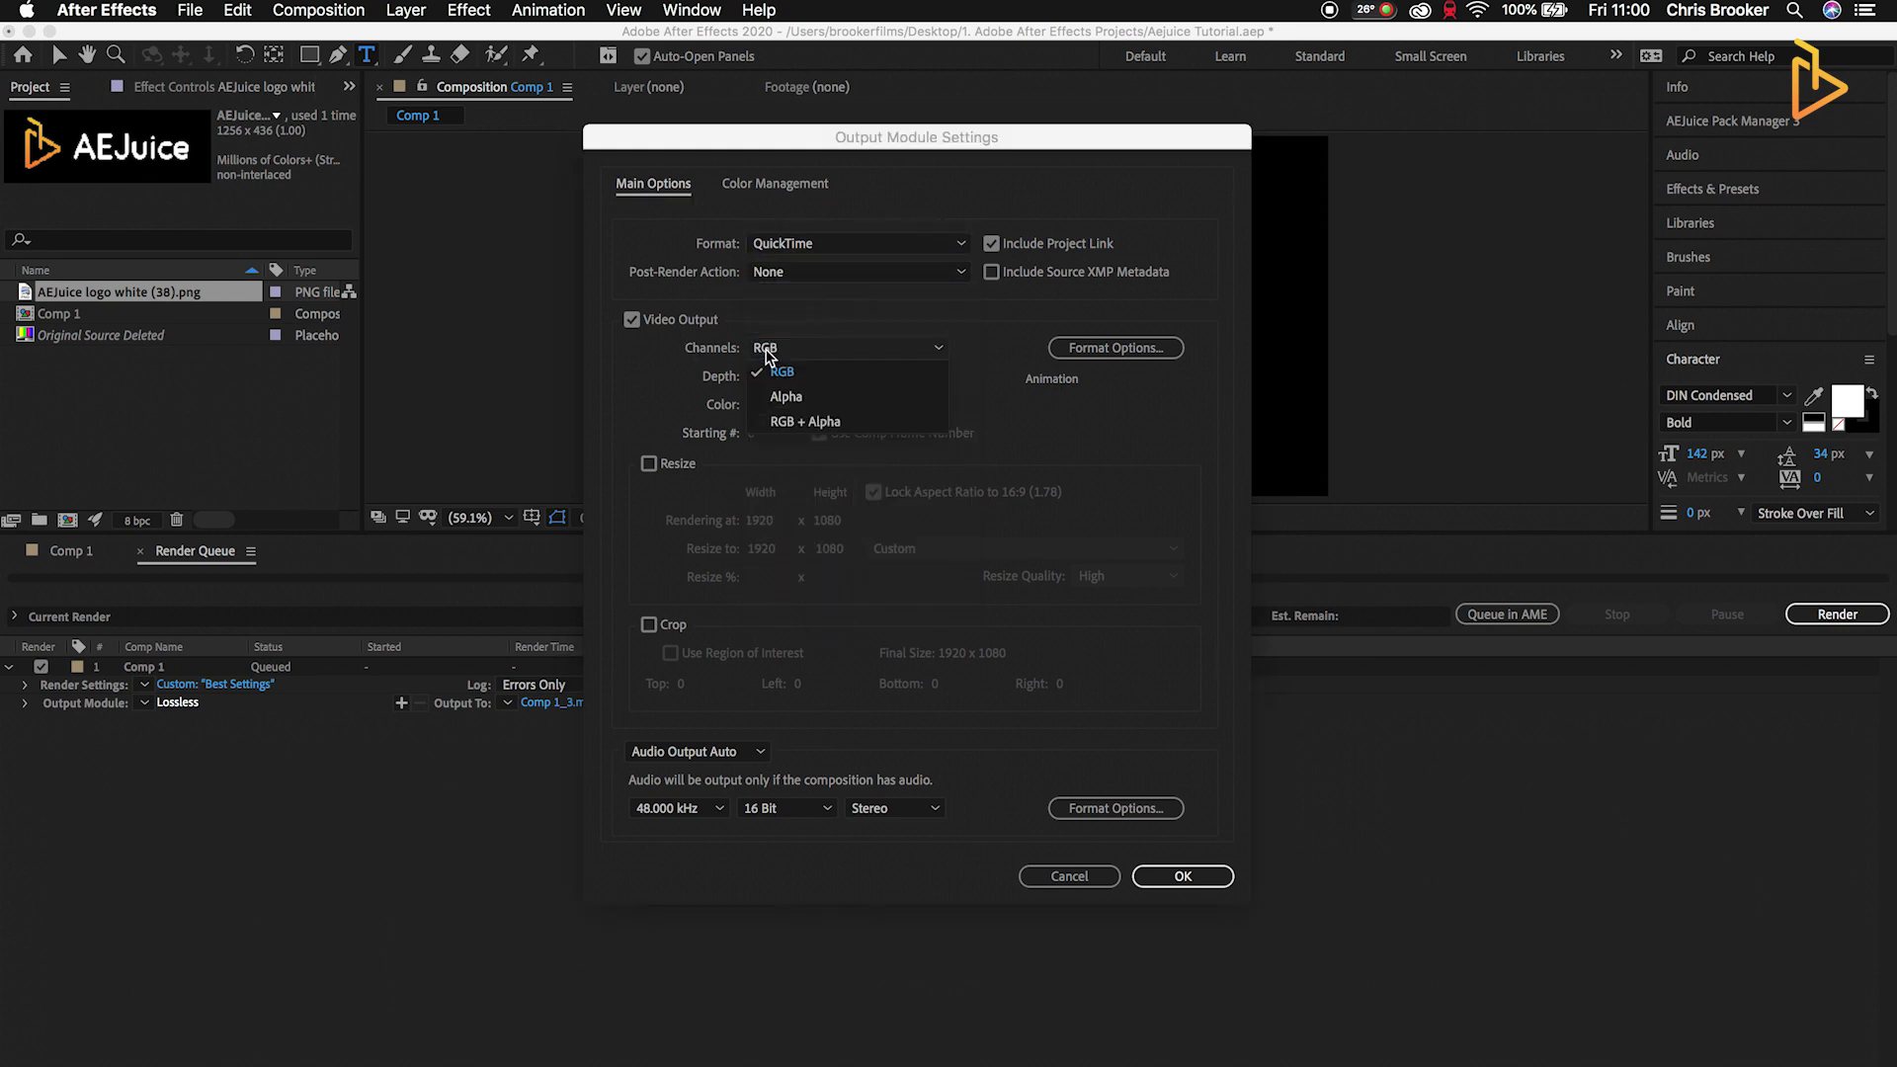
click(798, 374)
click(796, 353)
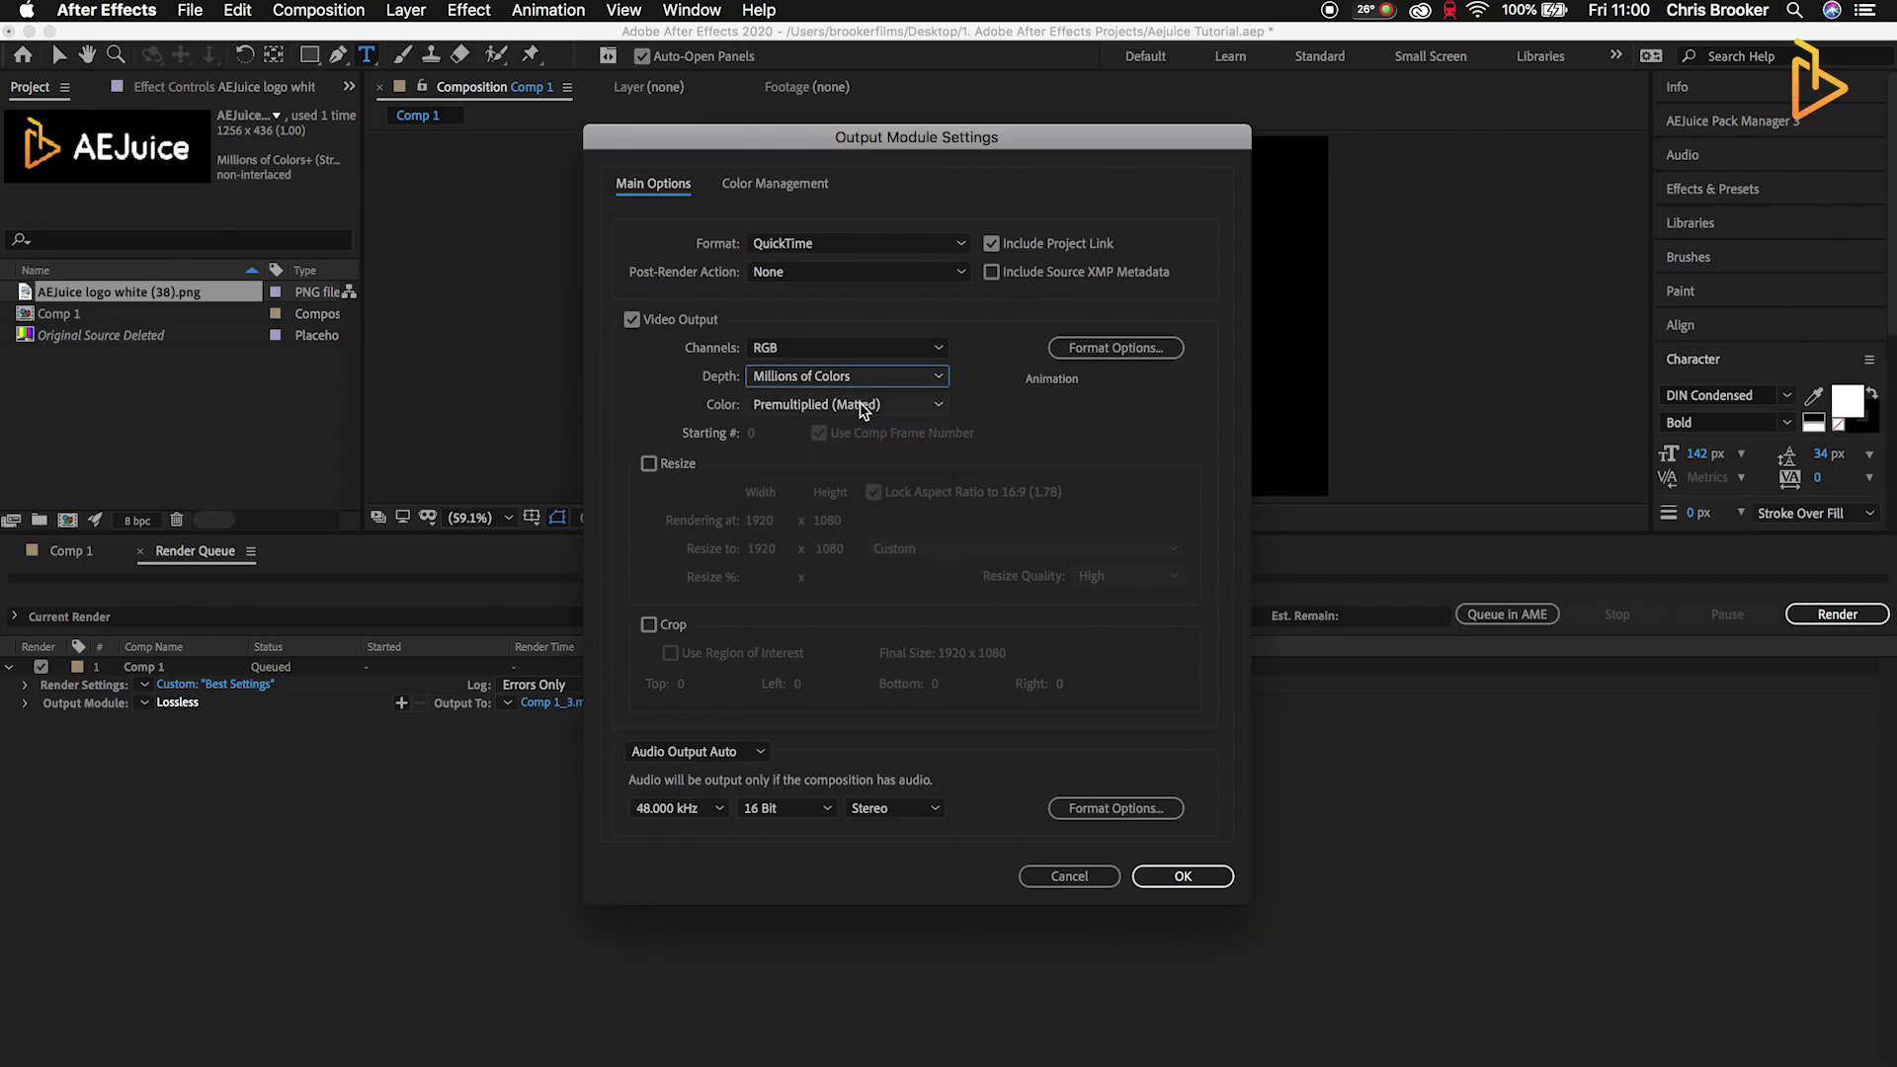
click(861, 407)
click(877, 461)
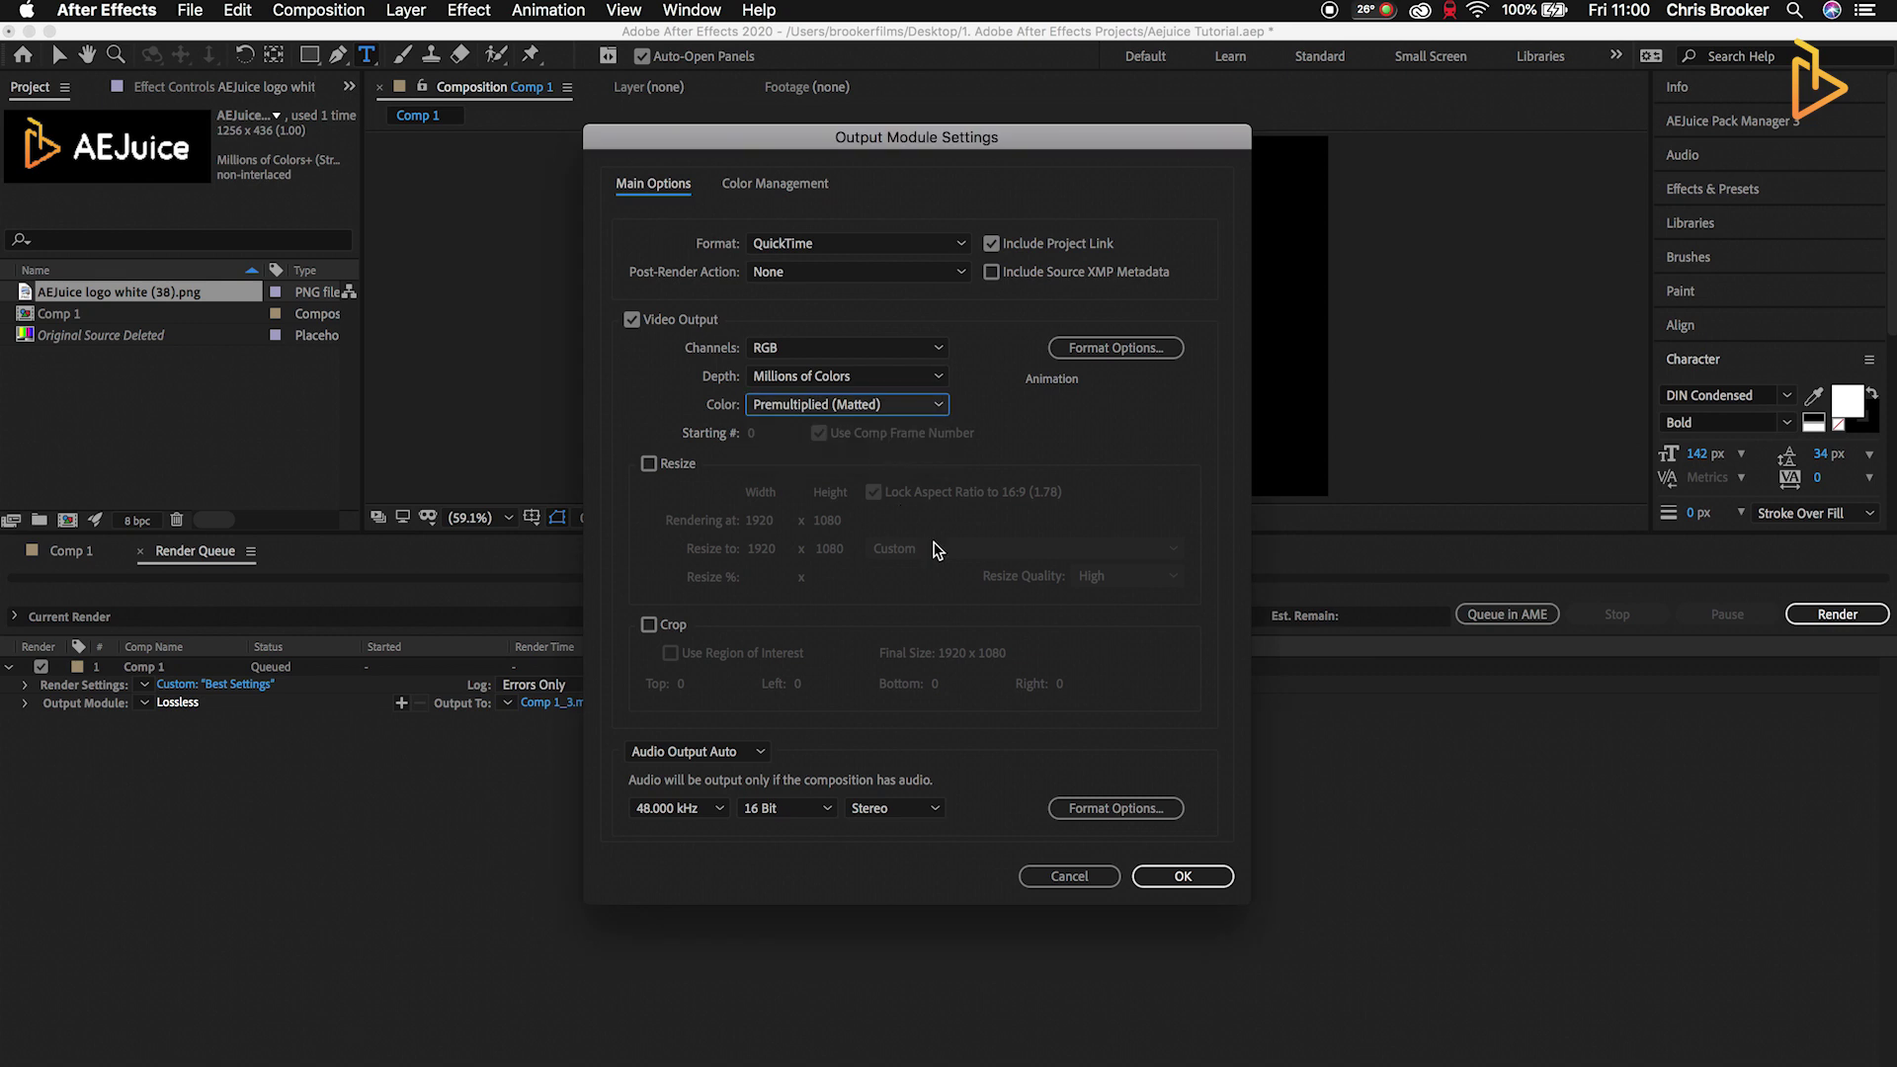
click(660, 465)
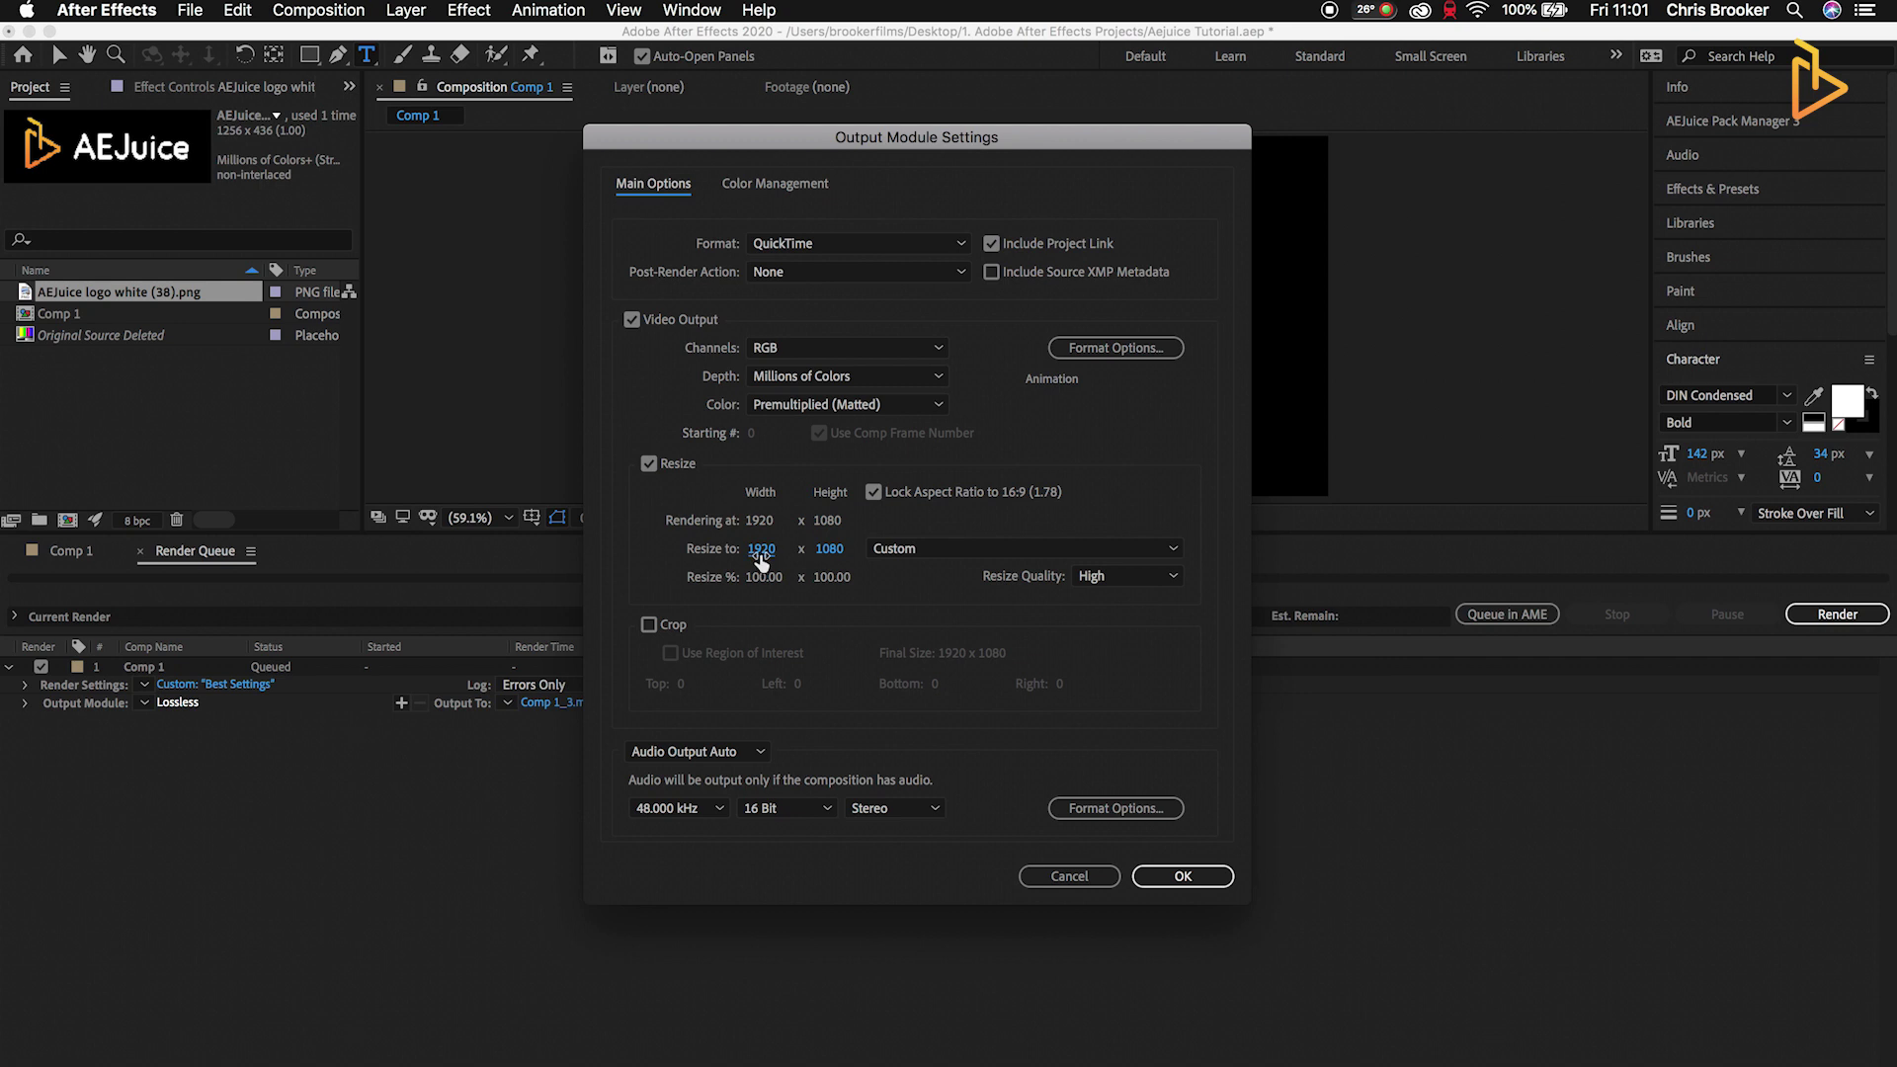
click(875, 499)
click(760, 548)
text(675)
key(Return)
click(650, 464)
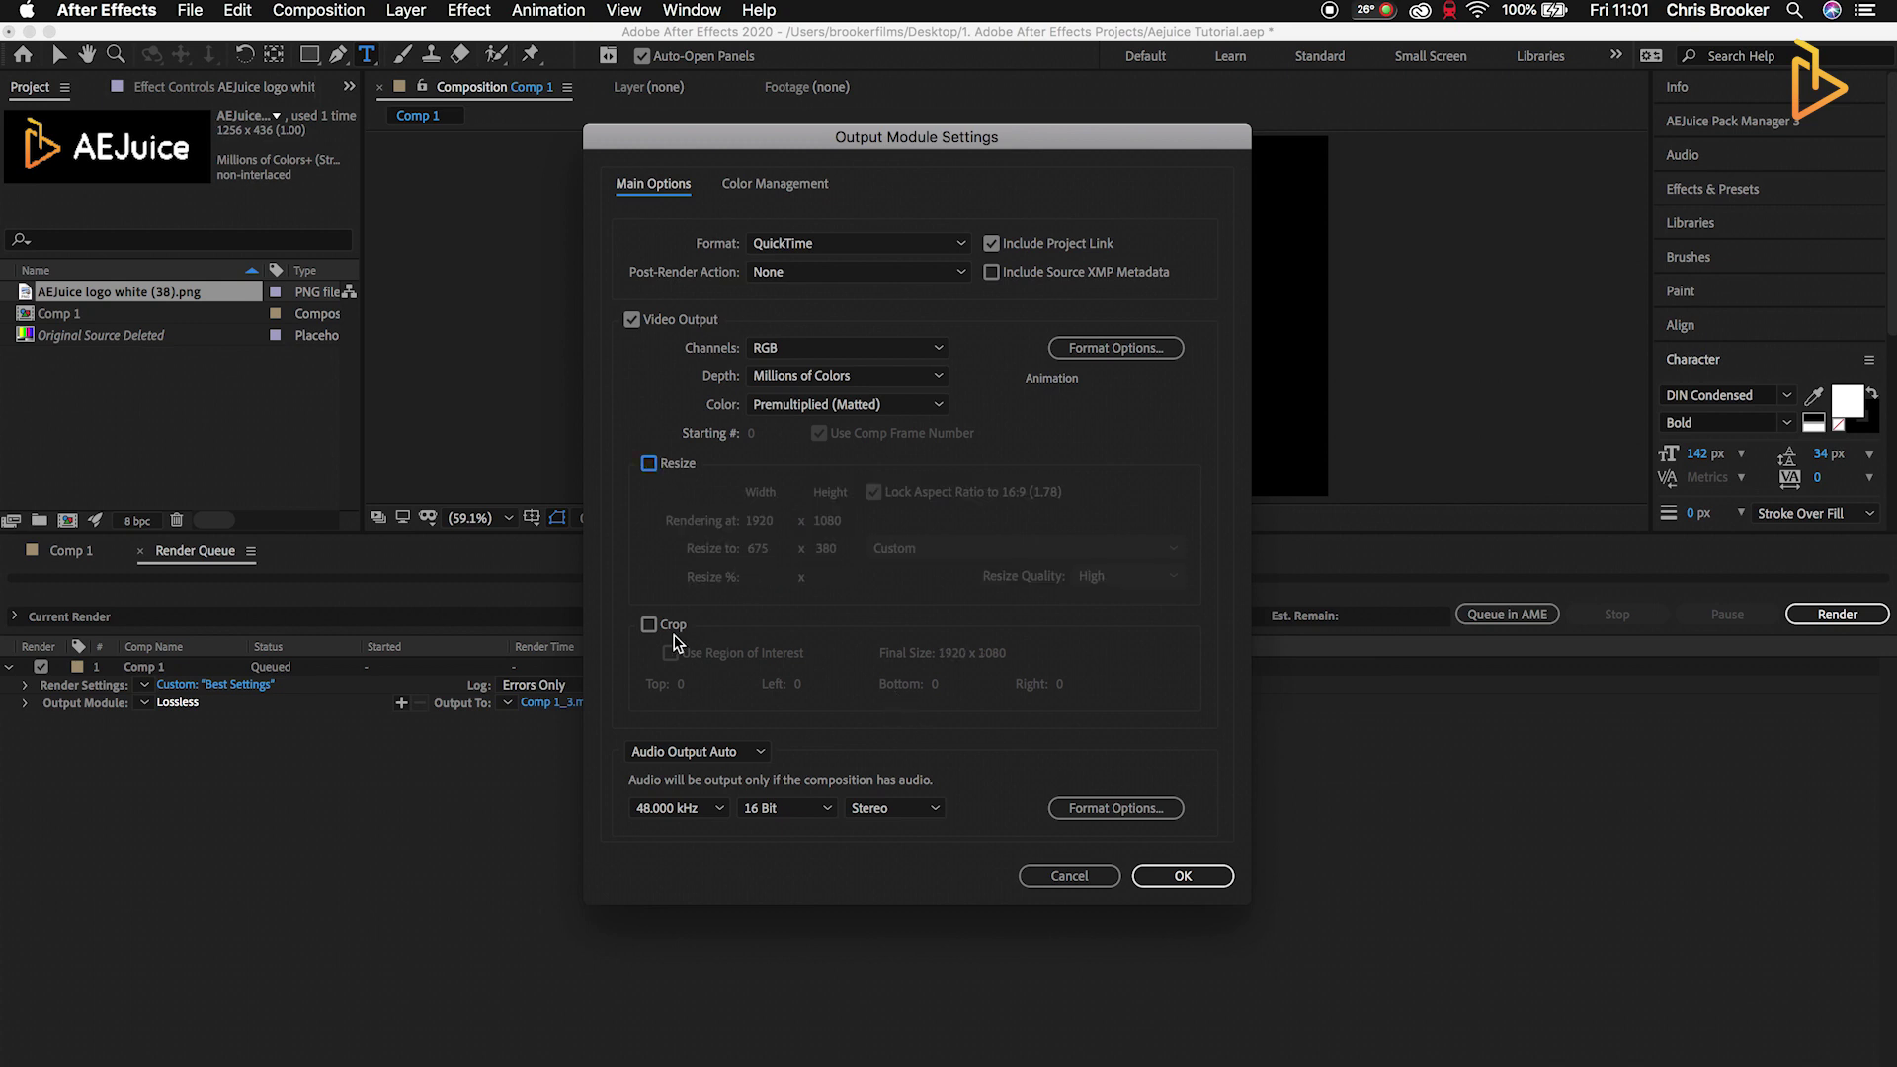
- Set Comp 1's render output to Export.mov inside a new Desktop folder named AeJuice
click(1168, 879)
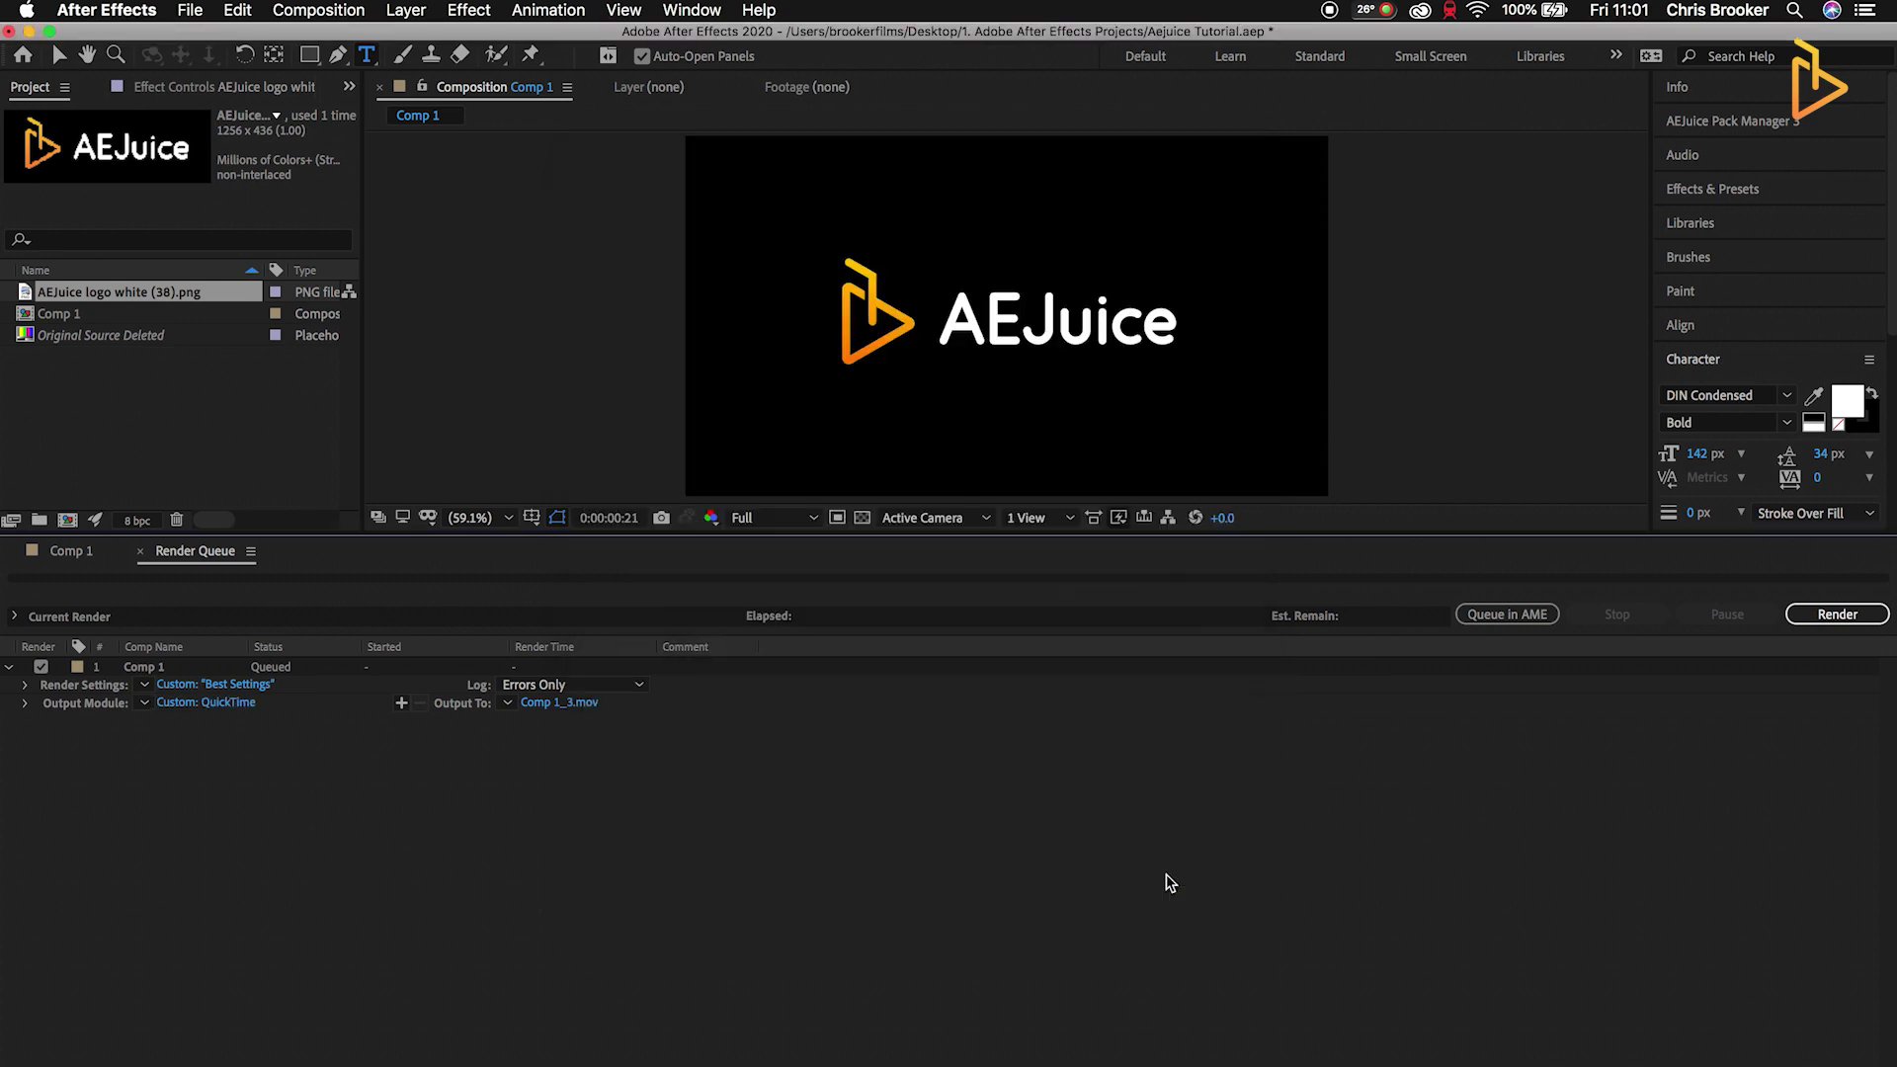
click(555, 704)
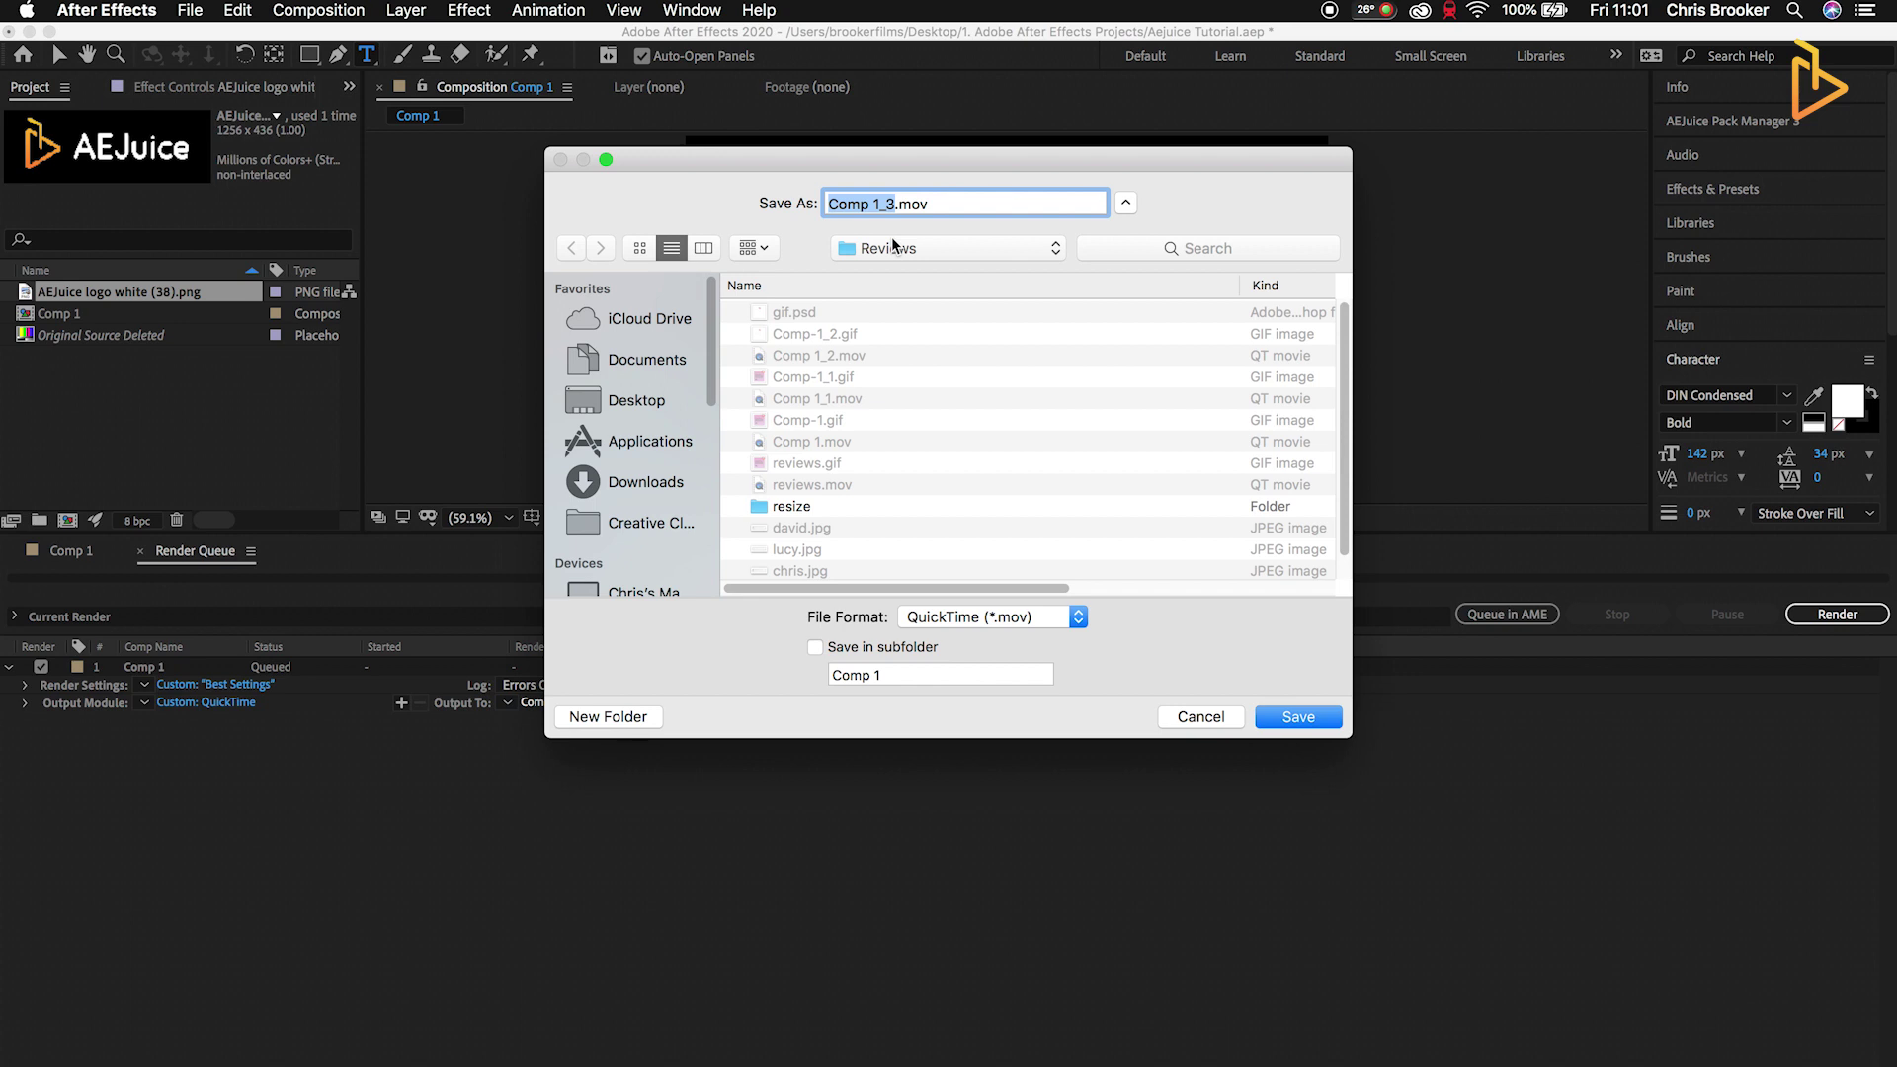
click(631, 400)
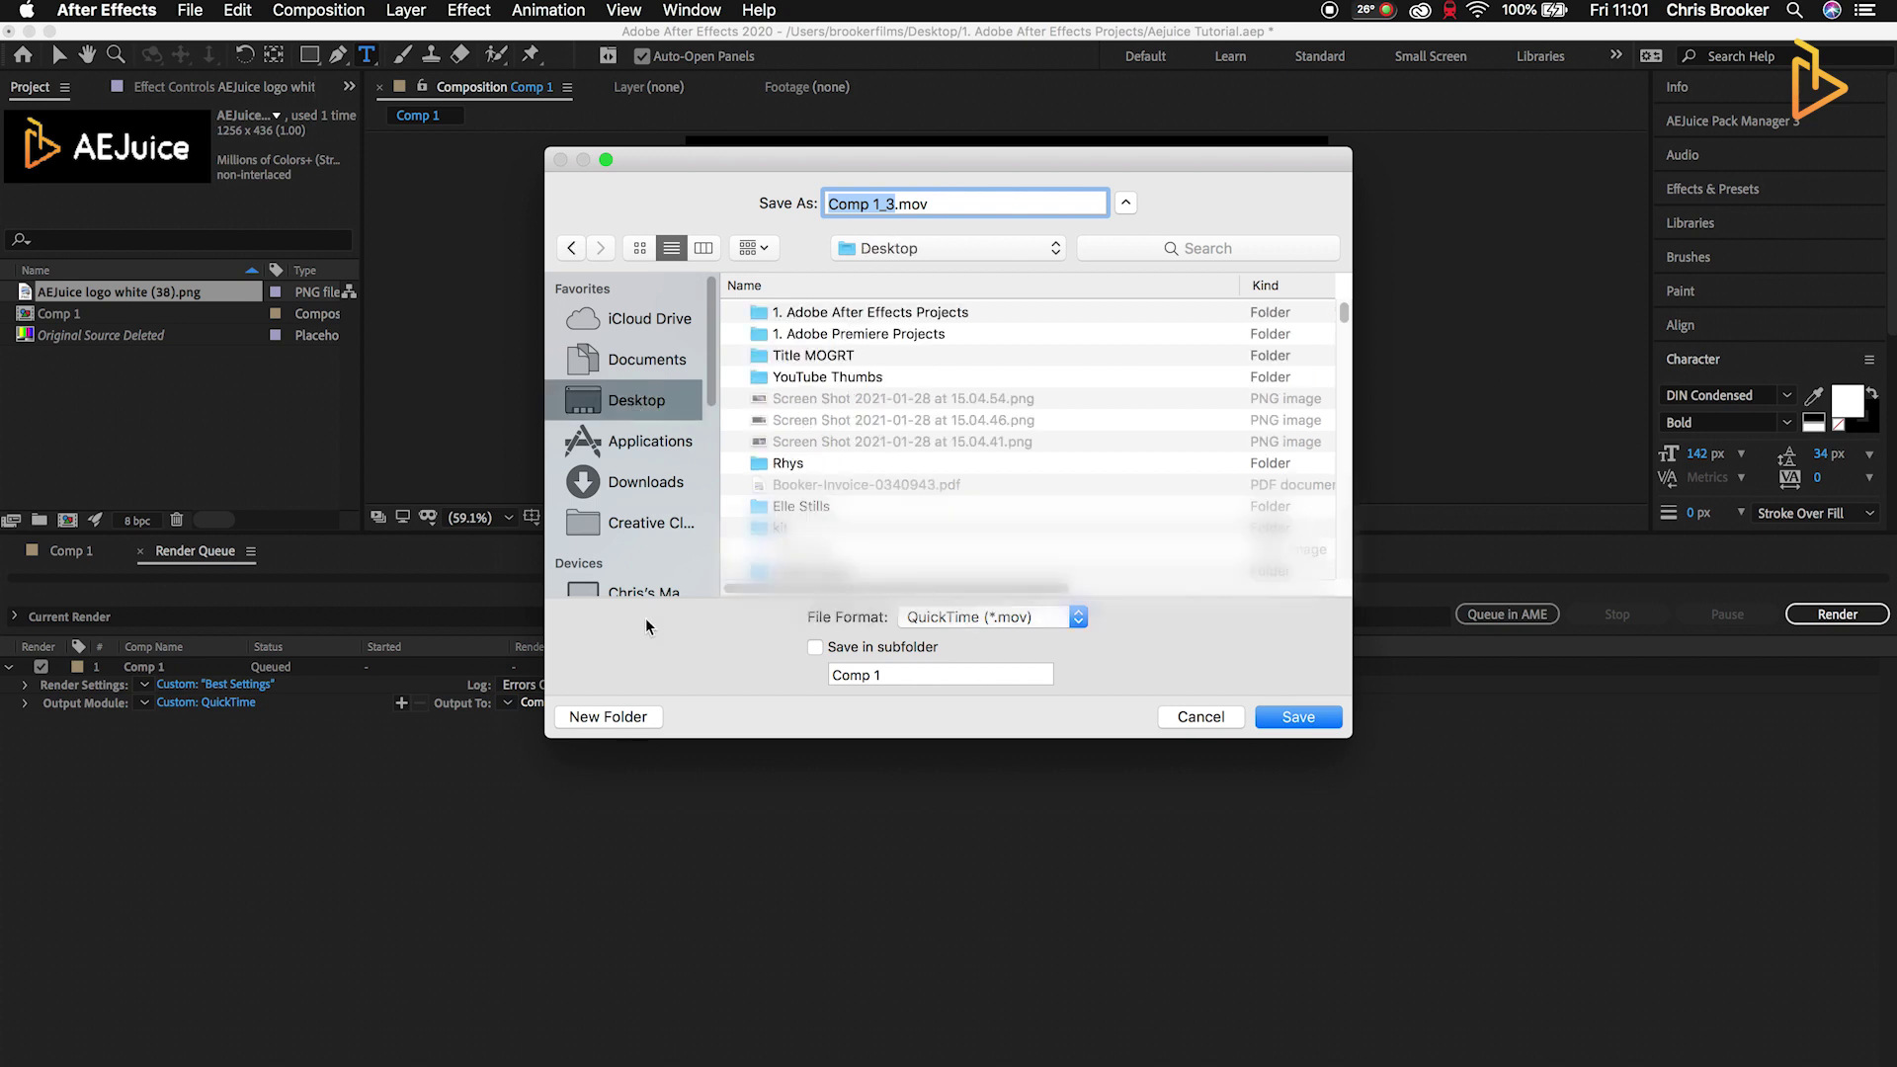
click(615, 719)
text(AeJ)
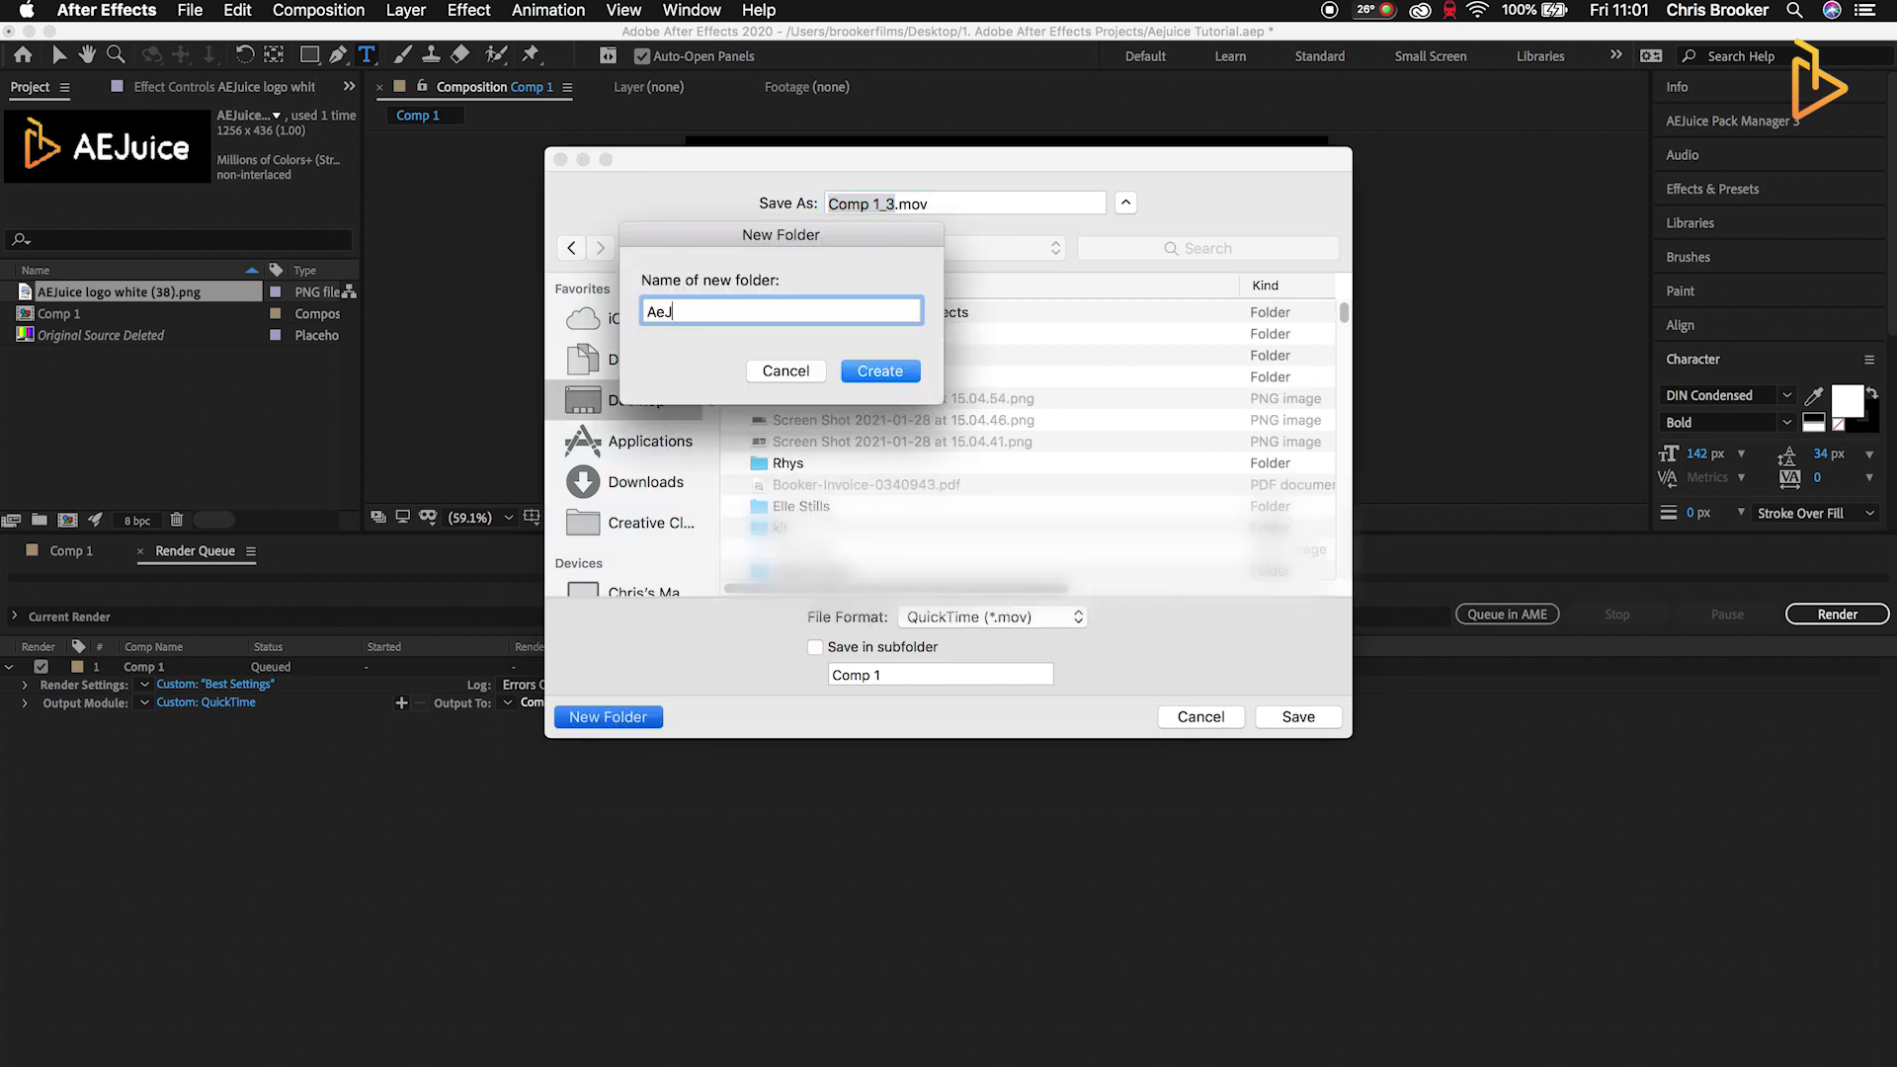
text(uice)
key(Return)
text(Export)
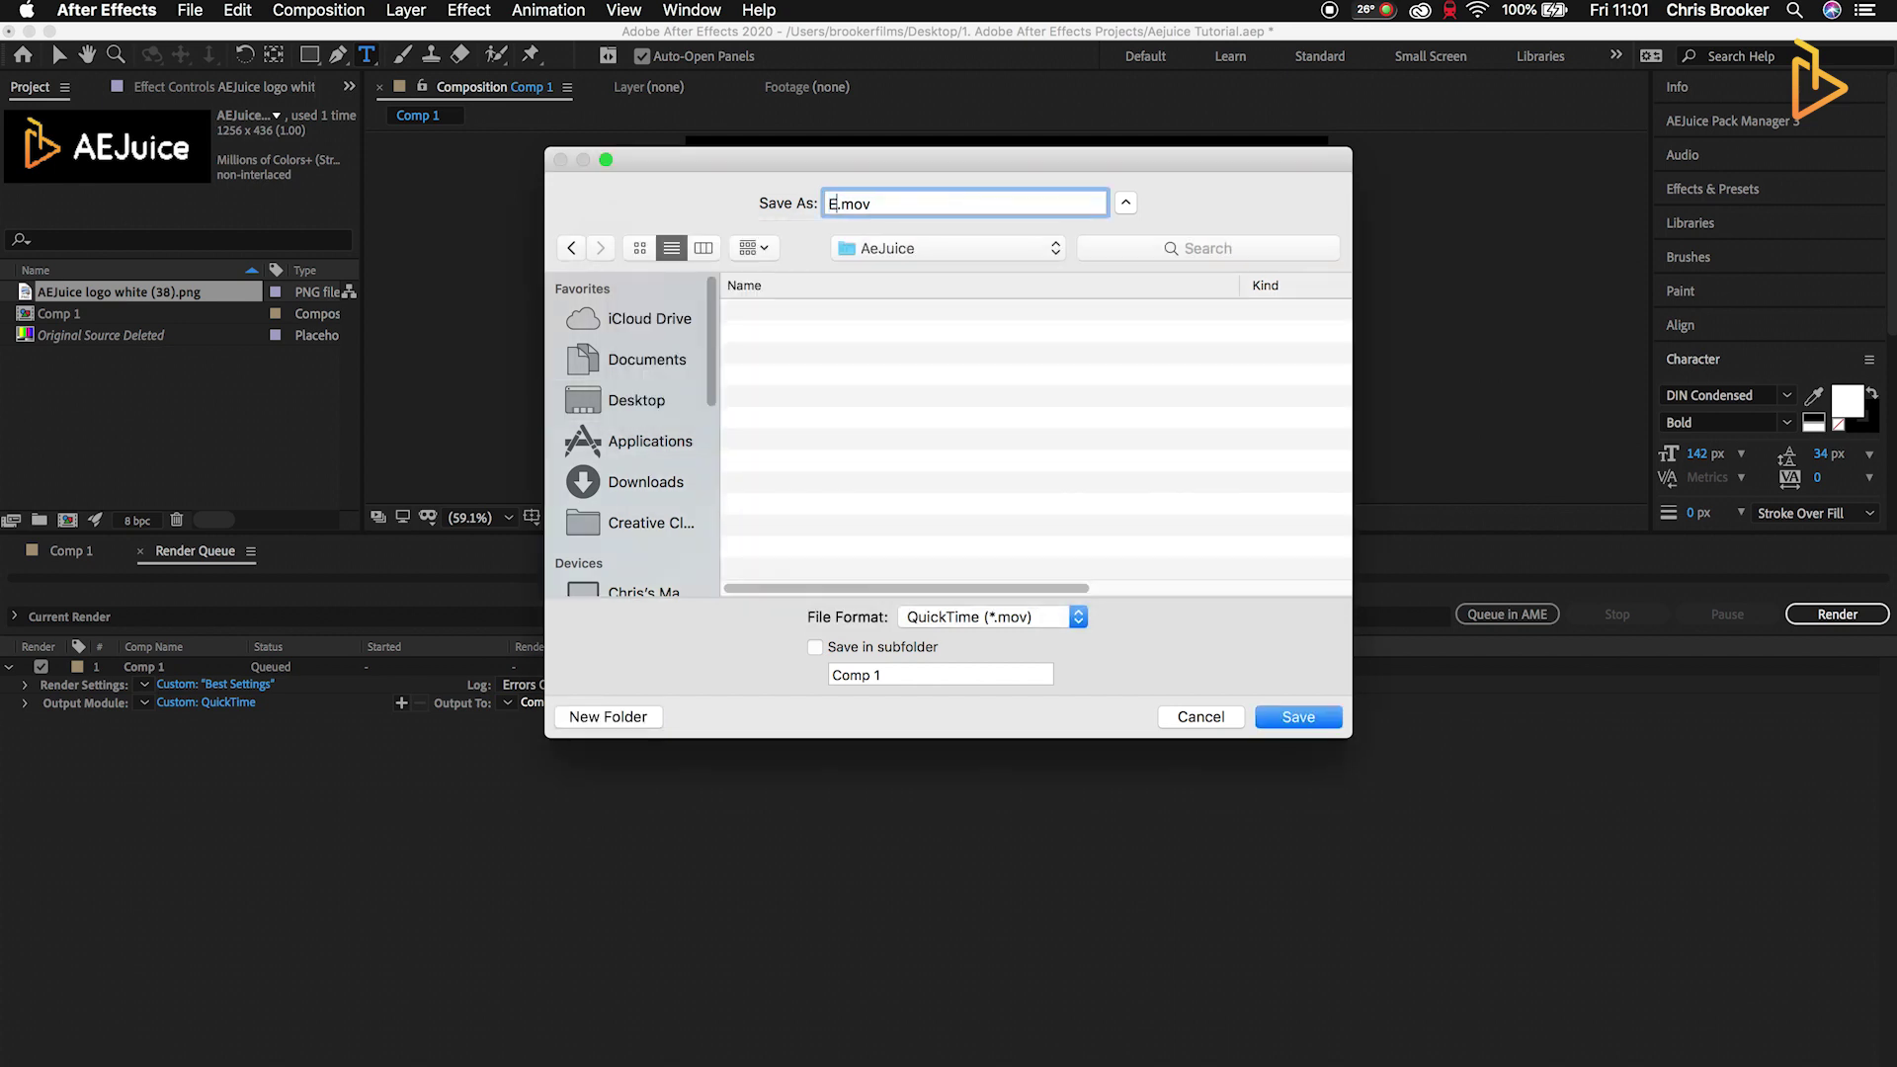
key(Return)
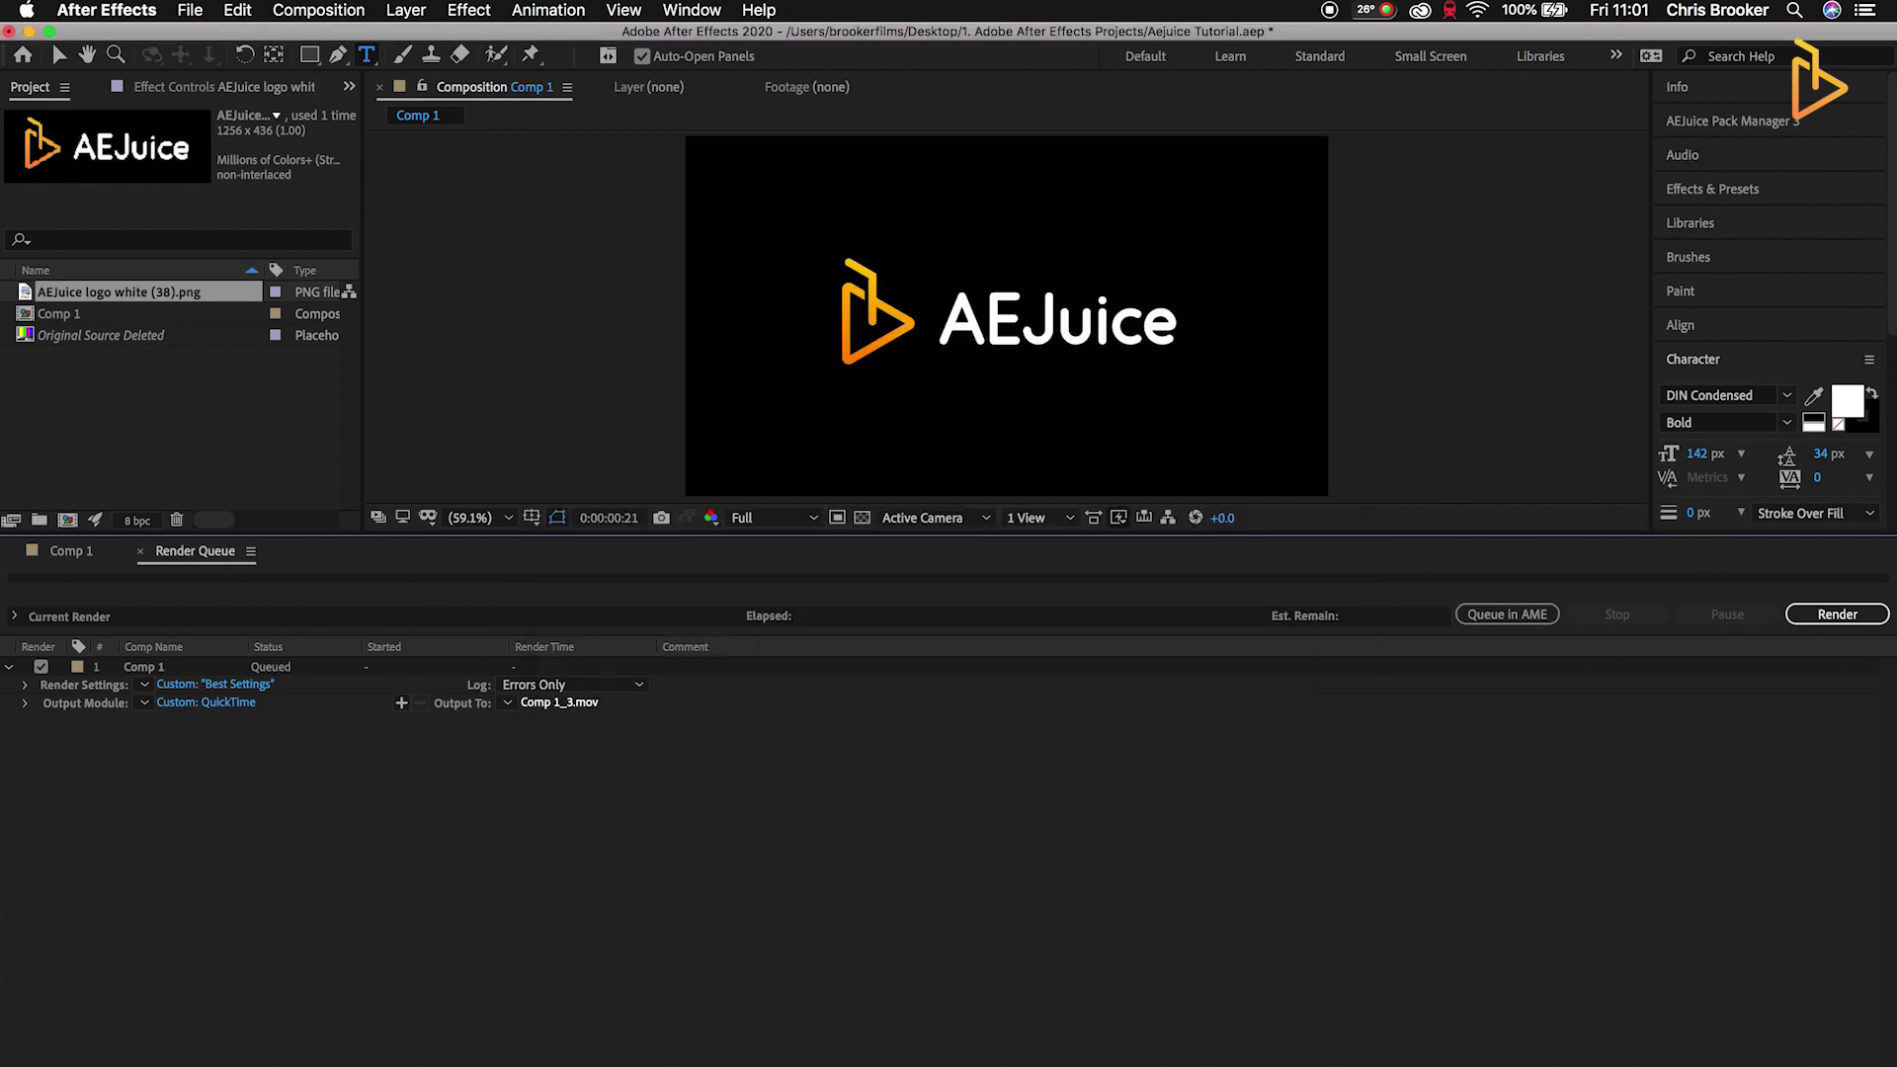
- Review the Render Queue's log detail options, leaving logging at Errors Only
click(534, 685)
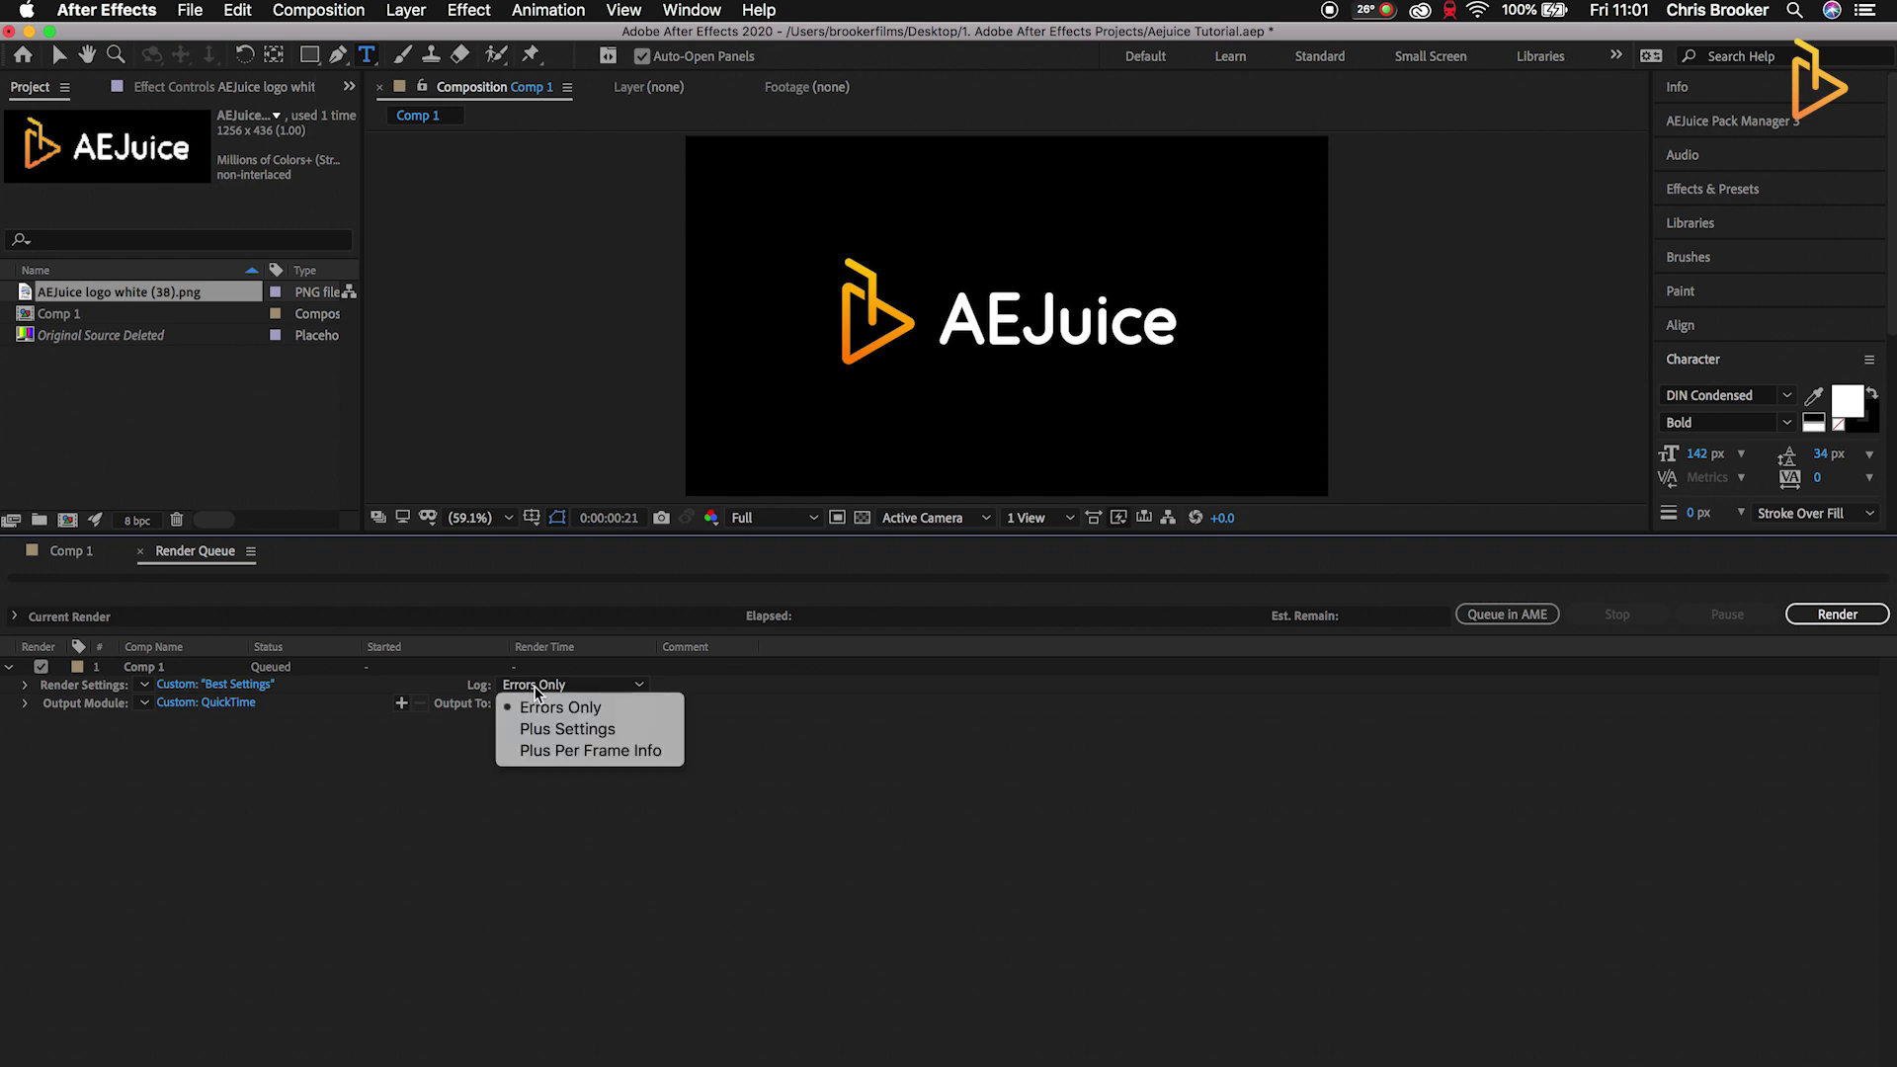